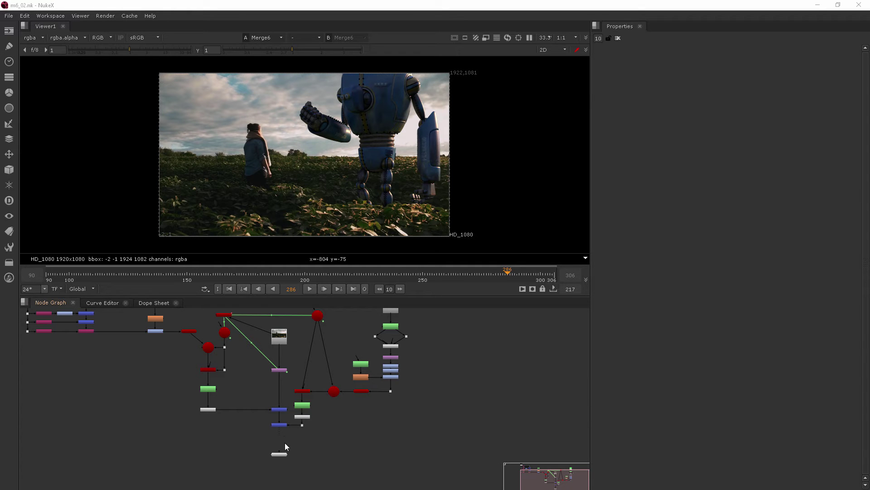
{"action": "scroll", "coordinate": [289, 443], "scroll_direction": "up", "scroll_amount": 3}
{"action": "scroll", "coordinate": [286, 445], "scroll_direction": "up", "scroll_amount": 3}
{"action": "scroll", "coordinate": [296, 428], "scroll_direction": "up", "scroll_amount": 1}
{"action": "scroll", "coordinate": [299, 429], "scroll_direction": "up", "scroll_amount": 1}
{"action": "scroll", "coordinate": [301, 430], "scroll_direction": "up", "scroll_amount": 1}
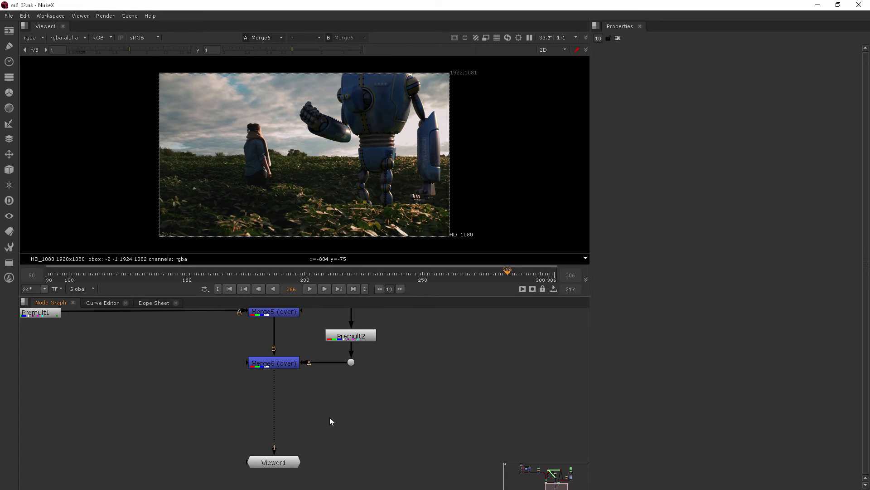
- Create a Text1 node from the Tab node search below the merge nodes
{"action": "key", "text": "Tab"}
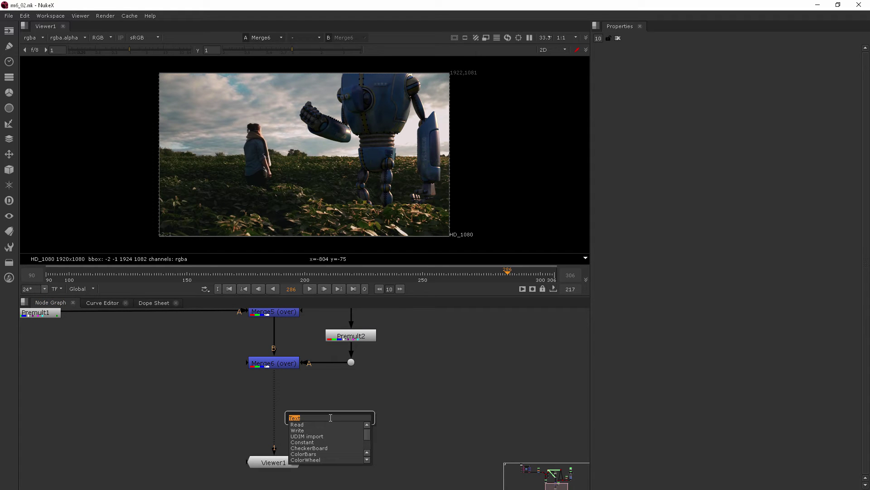
{"action": "type", "text": "text"}
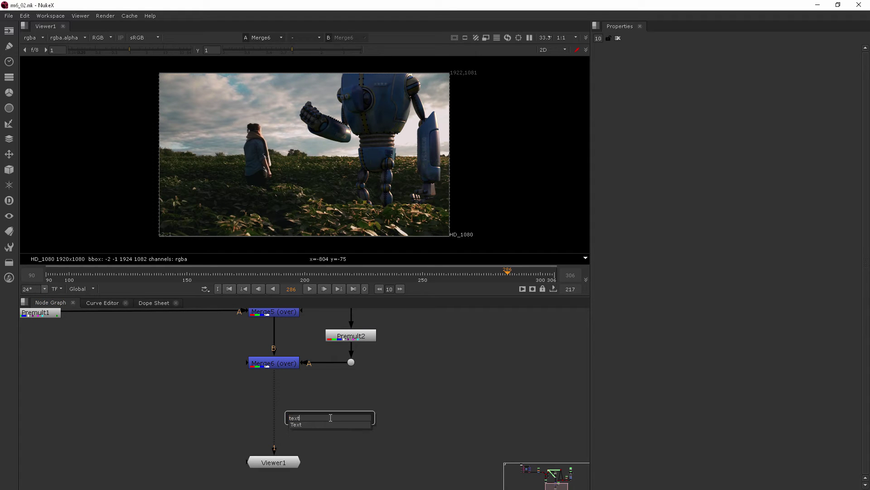
{"action": "key", "text": "Return"}
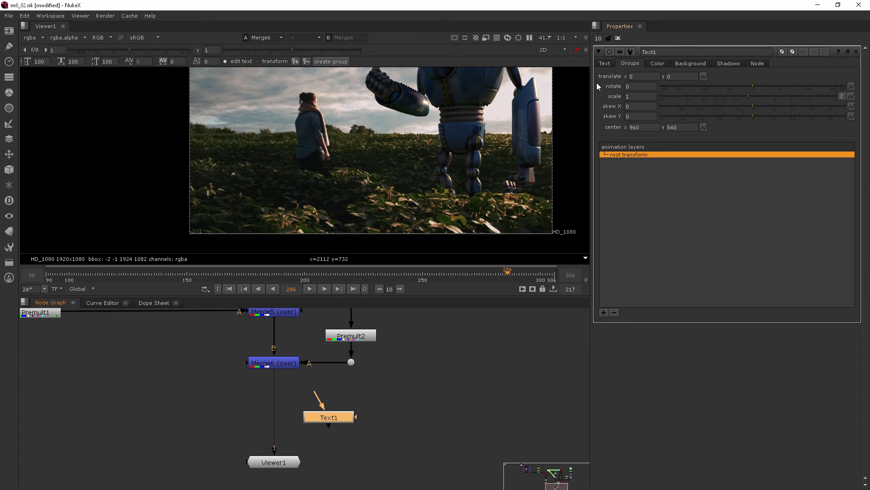
- Insert Text1 between Merge6 and Viewer1 and place 'They Have Arrived' in the frame
{"action": "left_click", "coordinate": [604, 63]}
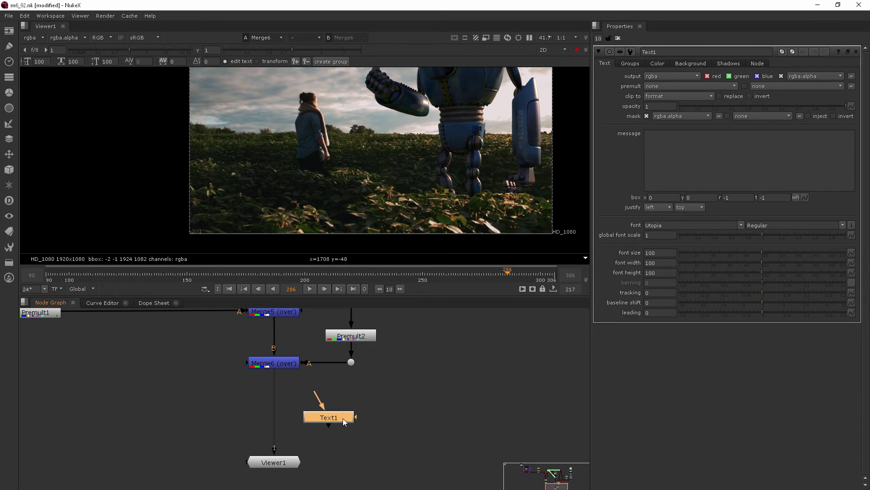
{"action": "left_click_drag", "start_coordinate": [344, 419], "coordinate": [288, 411]}
{"action": "mouse_move", "coordinate": [383, 159]}
{"action": "middle_mouse_down"}
{"action": "mouse_move", "coordinate": [274, 169]}
{"action": "mouse_move", "coordinate": [342, 177]}
{"action": "middle_mouse_up"}
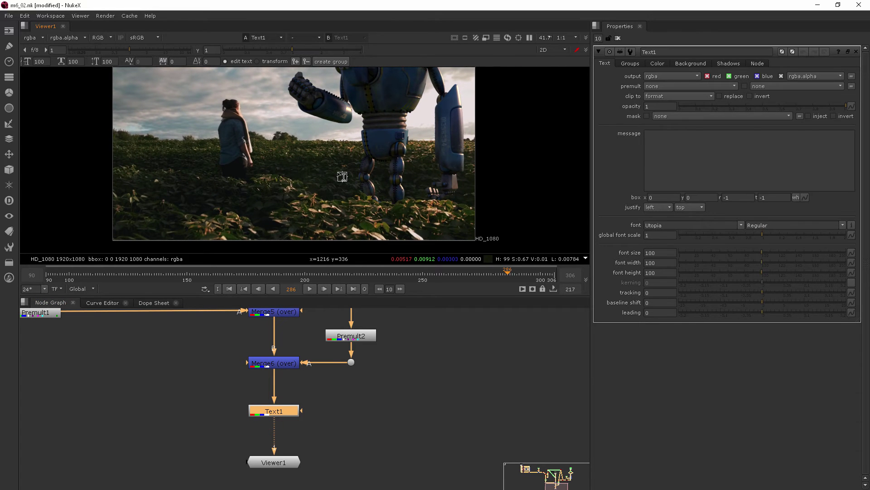
{"action": "left_click", "coordinate": [189, 202]}
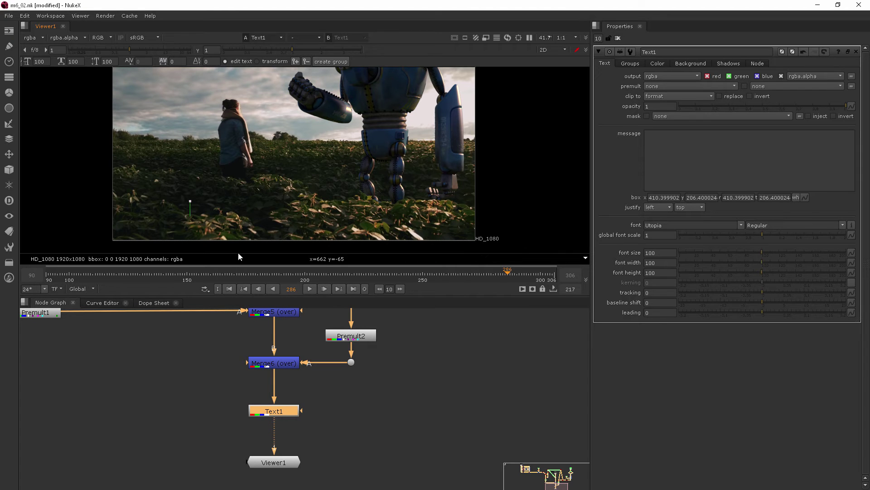
{"action": "type", "text": "They"}
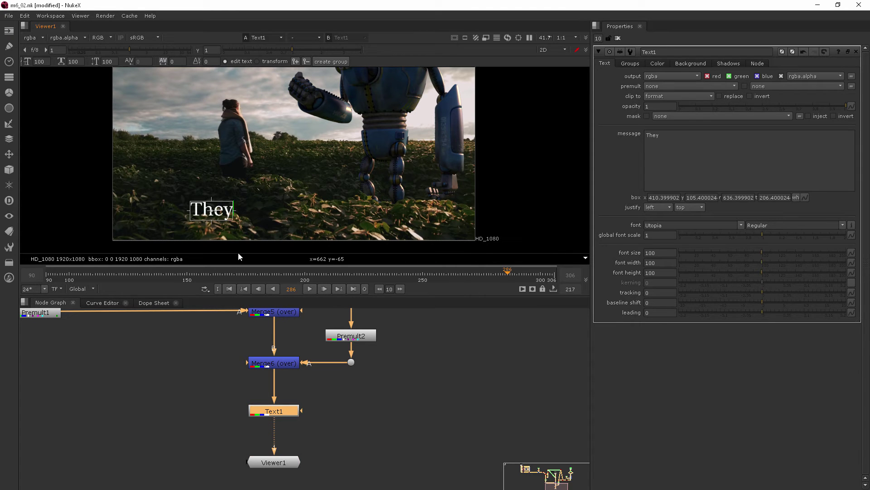
{"action": "type", "text": " Have Arrived"}
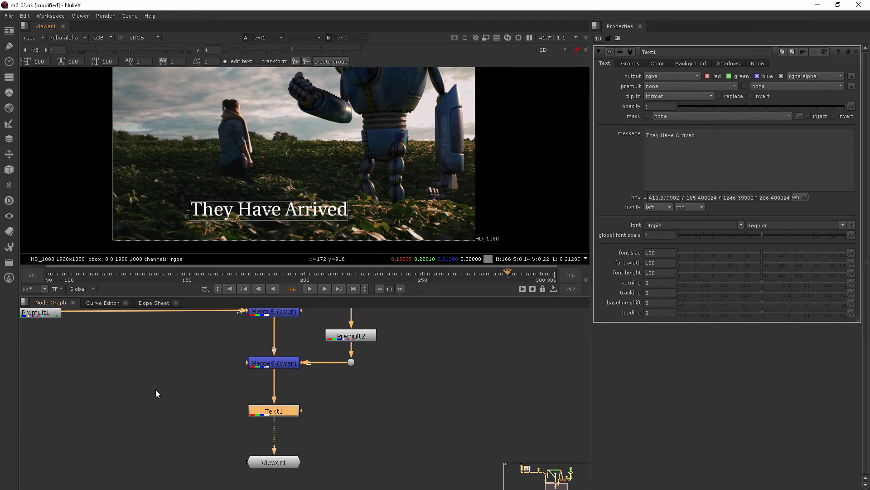
- Move Text1 aside, create Text2 from Merge6, and view Text2 alone
{"action": "left_click_drag", "start_coordinate": [286, 410], "coordinate": [241, 405]}
{"action": "left_click", "coordinate": [348, 416]}
{"action": "key", "text": "Tab"}
{"action": "type", "text": "t"}
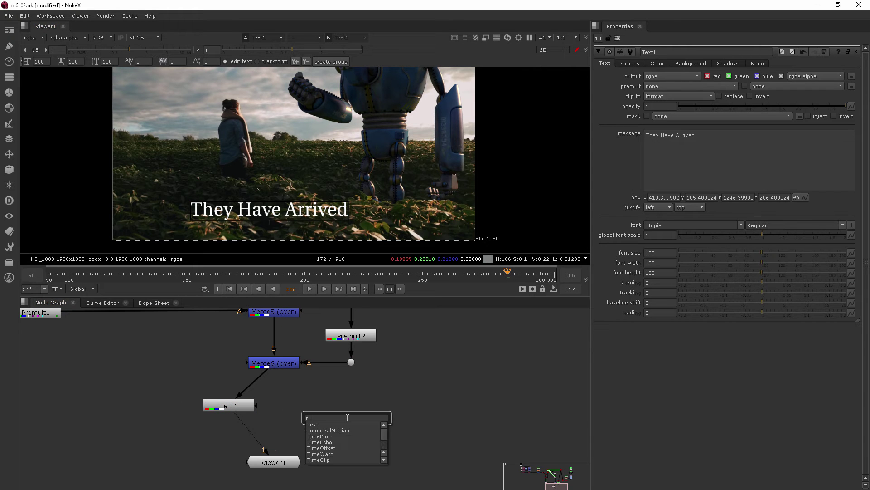
{"action": "type", "text": "e"}
{"action": "key", "text": "Return"}
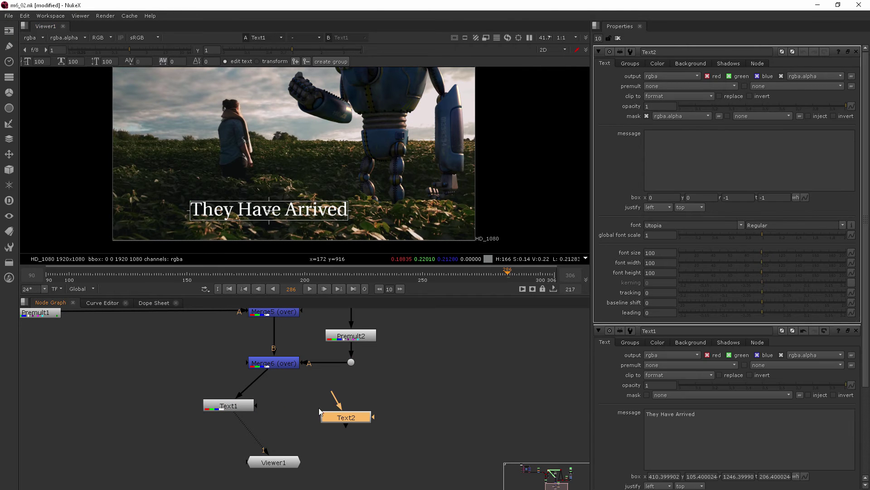
{"action": "left_click_drag", "start_coordinate": [339, 420], "coordinate": [311, 410]}
{"action": "key", "text": "1"}
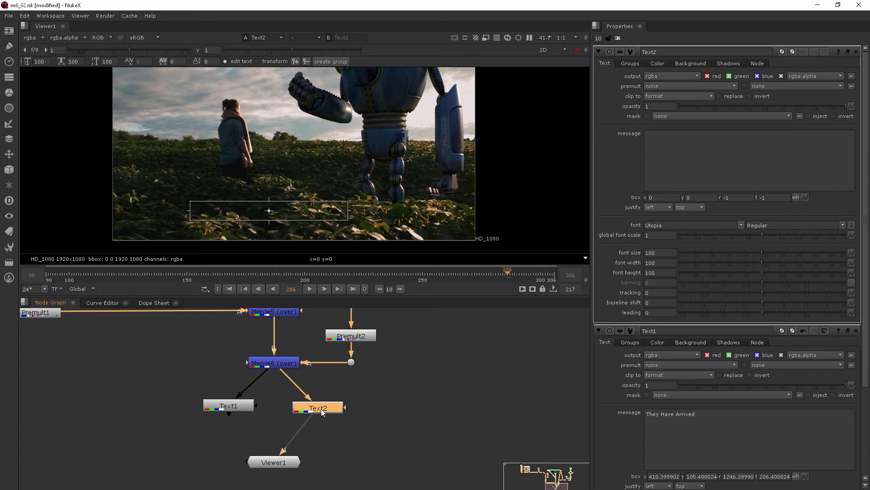
{"action": "left_click", "coordinate": [856, 330]}
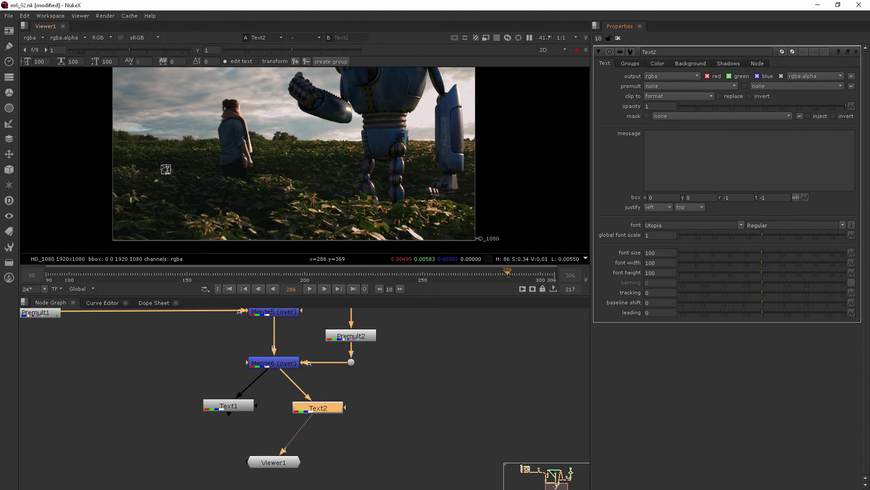
- Draw a text box over the lower frame and fill it with repeated 'They Have Arrived'
{"action": "mouse_move", "coordinate": [165, 158]}
{"action": "left_mouse_down"}
{"action": "mouse_move", "coordinate": [332, 219]}
{"action": "mouse_move", "coordinate": [381, 223]}
{"action": "left_mouse_up"}
{"action": "type", "text": "Th"}
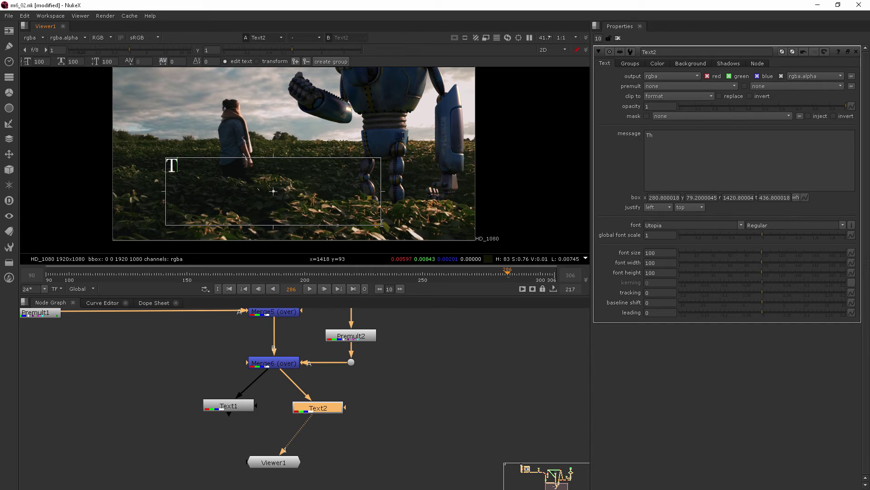
{"action": "type", "text": "ey Have Arrivexdc"}
{"action": "key", "text": "BackSpace"}
{"action": "key", "text": "BackSpace"}
{"action": "key", "text": "BackSpace"}
{"action": "type", "text": "d"}
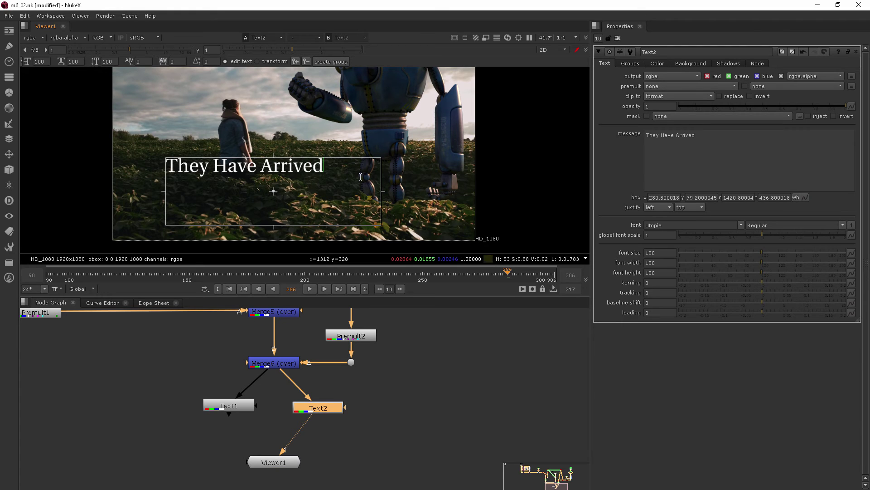
{"action": "left_click_drag", "start_coordinate": [324, 165], "coordinate": [133, 163]}
{"action": "key", "text": "ctrl+c"}
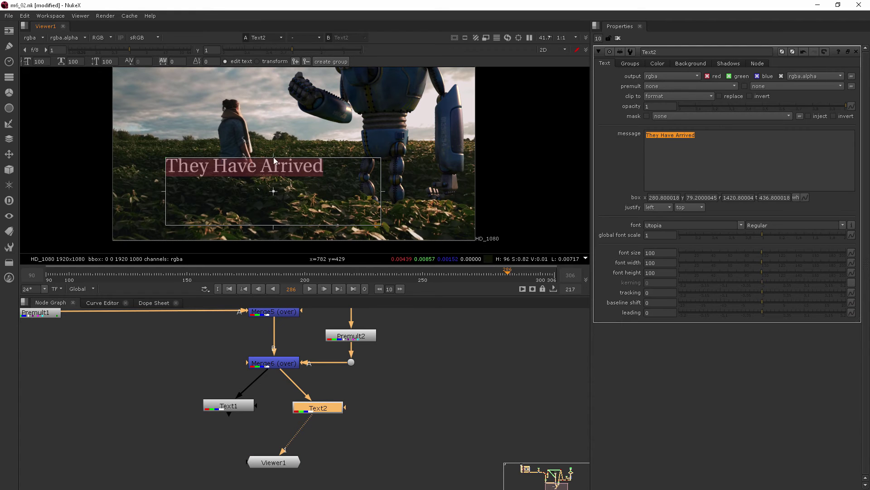
{"action": "left_click", "coordinate": [335, 213]}
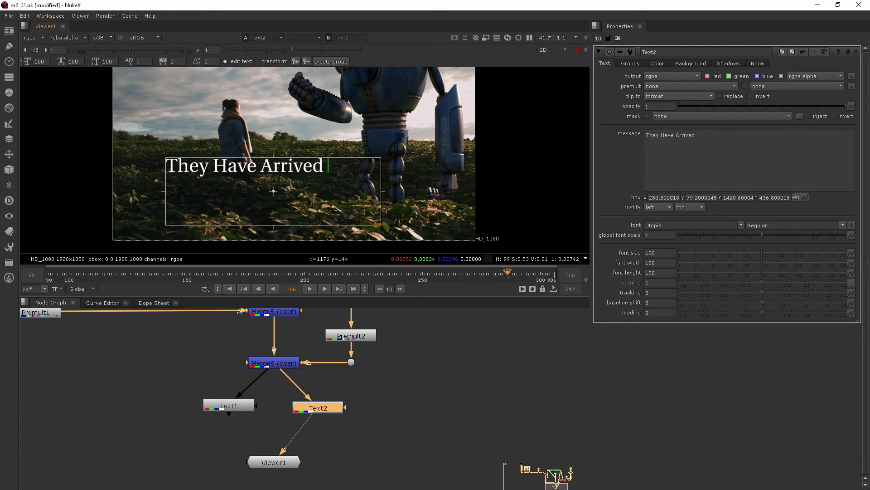
{"action": "key", "text": "ctrl+v"}
{"action": "key", "text": "ctrl+v"}
{"action": "key", "text": "ctrl+v"}
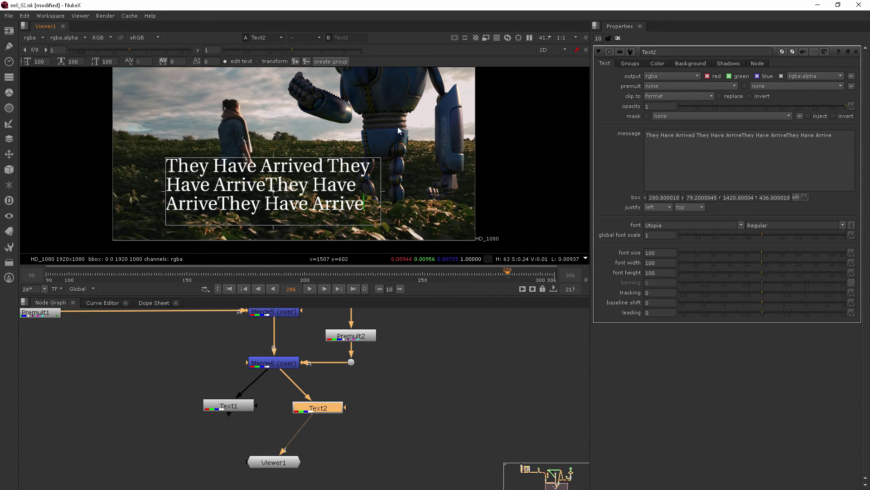
- Move the text box up over the sky and stretch it to both frame edges
{"action": "left_click_drag", "start_coordinate": [385, 195], "coordinate": [334, 194]}
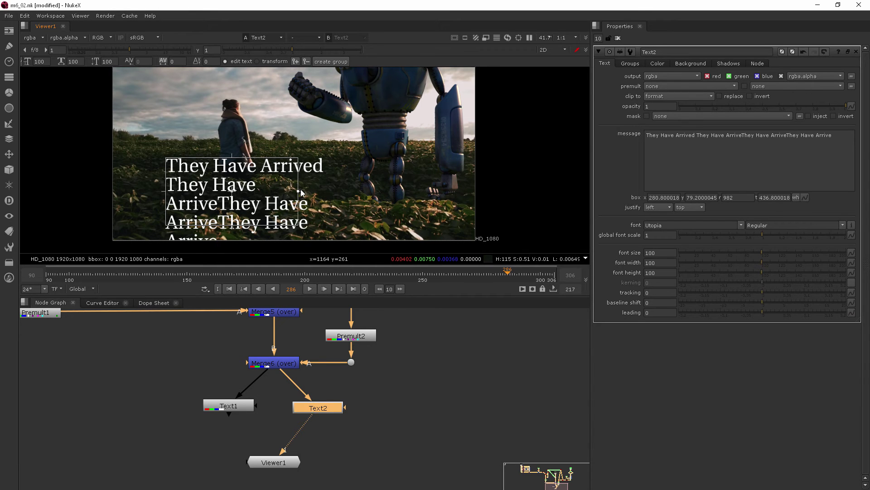
{"action": "left_click_drag", "start_coordinate": [334, 194], "coordinate": [299, 193]}
{"action": "left_click_drag", "start_coordinate": [232, 194], "coordinate": [264, 111]}
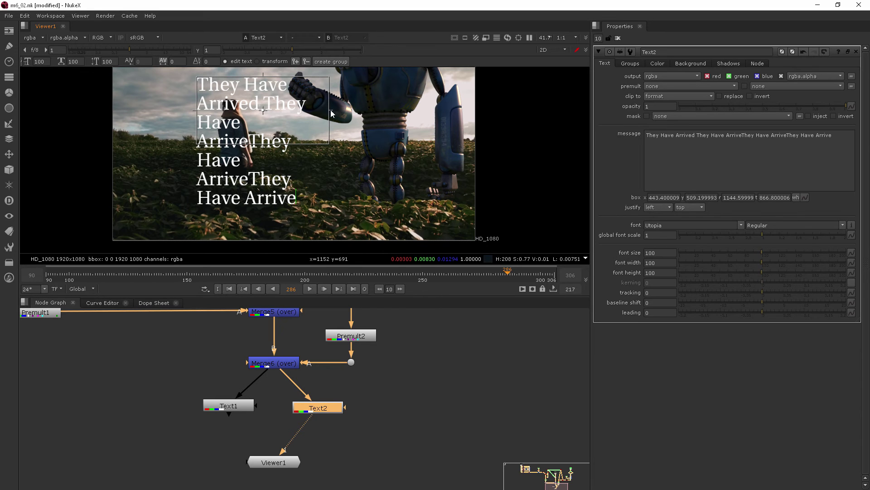
{"action": "left_click_drag", "start_coordinate": [330, 109], "coordinate": [475, 110]}
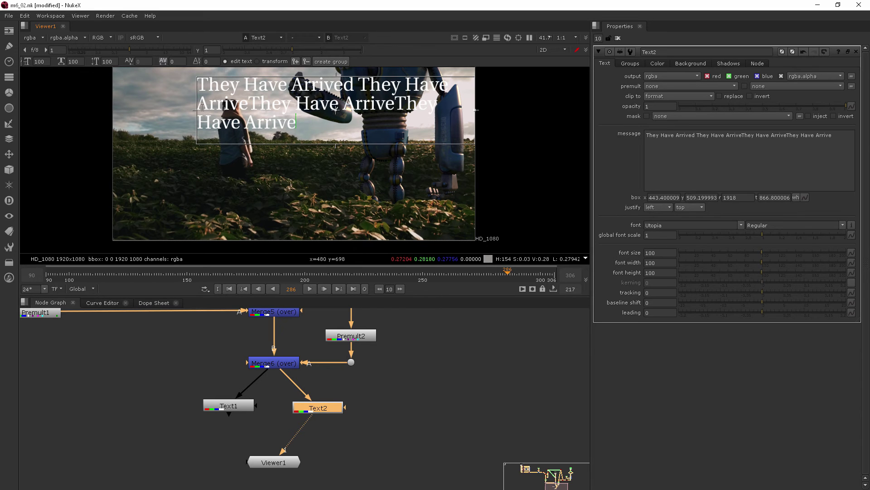
{"action": "left_click_drag", "start_coordinate": [197, 109], "coordinate": [113, 109]}
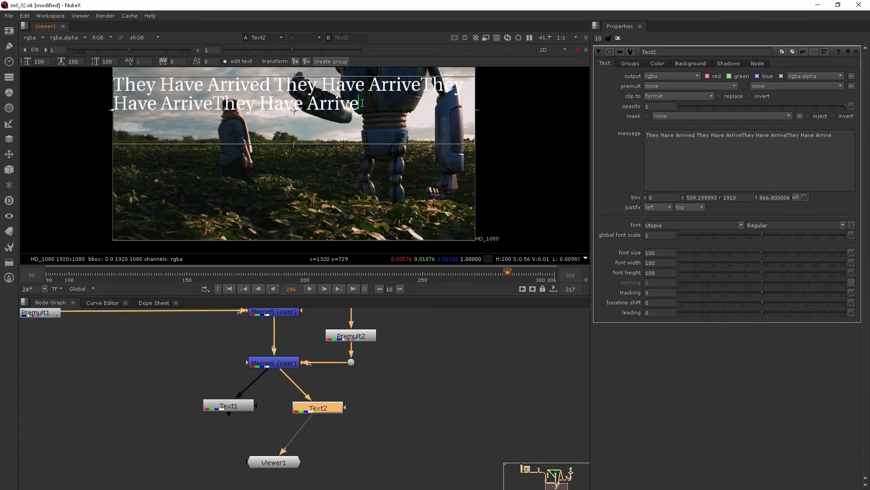
{"action": "left_click_drag", "start_coordinate": [359, 104], "coordinate": [274, 85]}
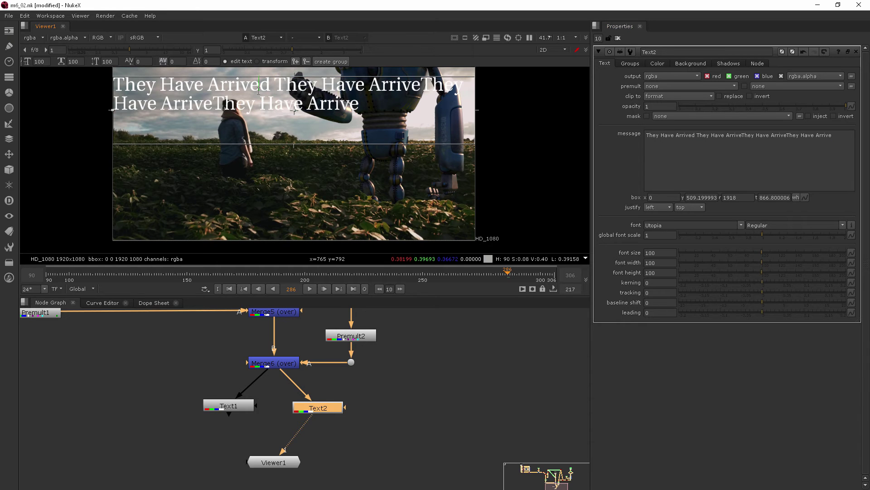
{"action": "left_click_drag", "start_coordinate": [212, 104], "coordinate": [176, 78]}
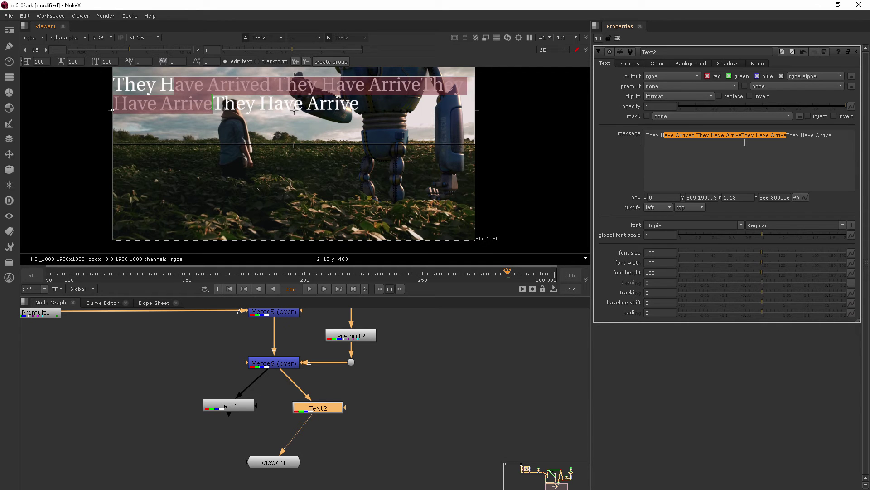
- Cut the message back to one 'They Have Arrived' and set text opacity to 1
{"action": "left_click", "coordinate": [810, 148]}
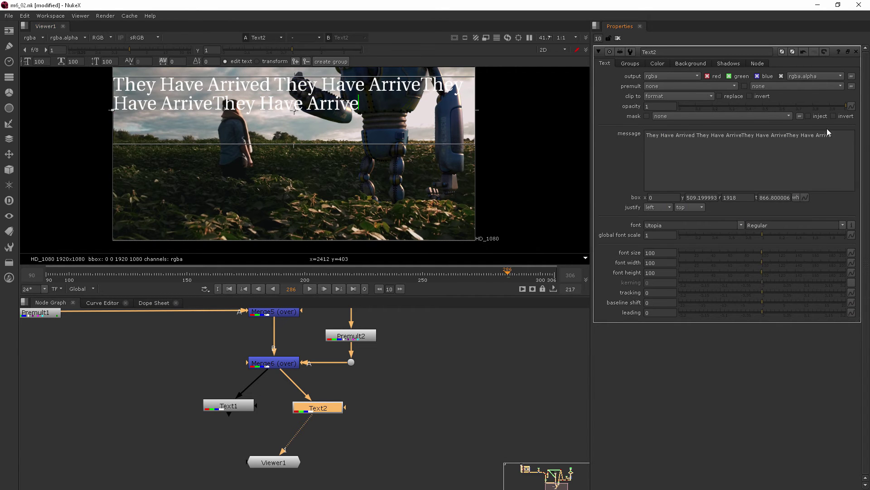
{"action": "left_click_drag", "start_coordinate": [848, 108], "coordinate": [670, 116]}
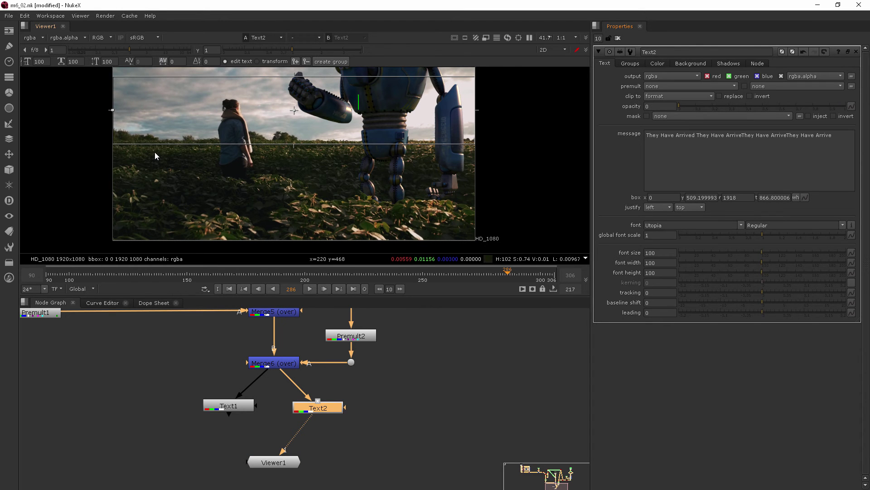
{"action": "left_click_drag", "start_coordinate": [832, 135], "coordinate": [711, 136]}
{"action": "left_click", "coordinate": [708, 136]}
{"action": "left_click_drag", "start_coordinate": [833, 134], "coordinate": [694, 136]}
{"action": "key", "text": "BackSpace"}
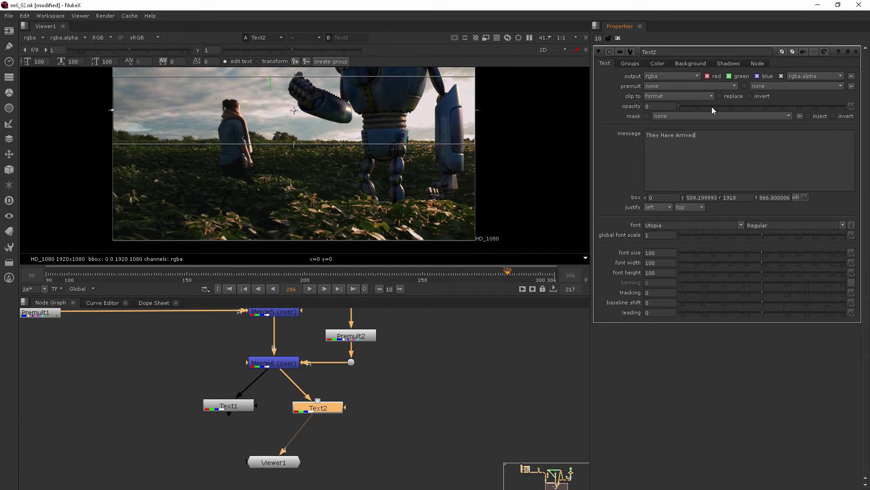
{"action": "left_click_drag", "start_coordinate": [683, 107], "coordinate": [846, 106]}
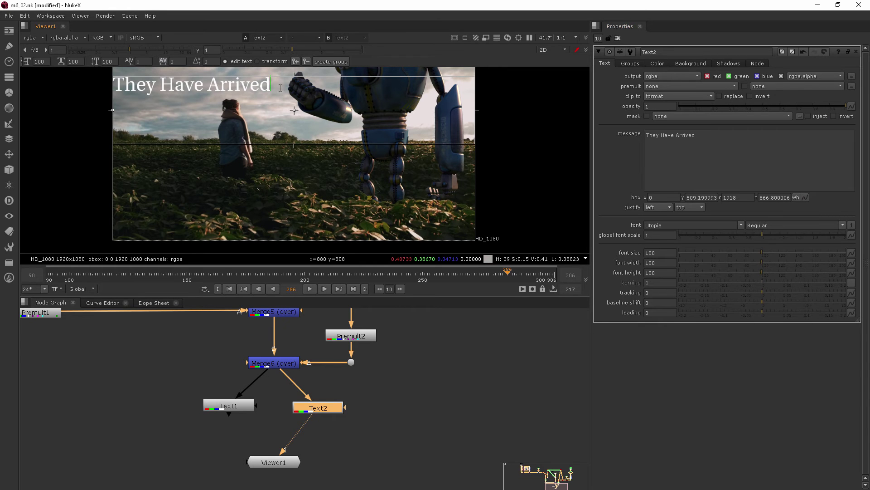
{"action": "left_click_drag", "start_coordinate": [270, 84], "coordinate": [113, 80]}
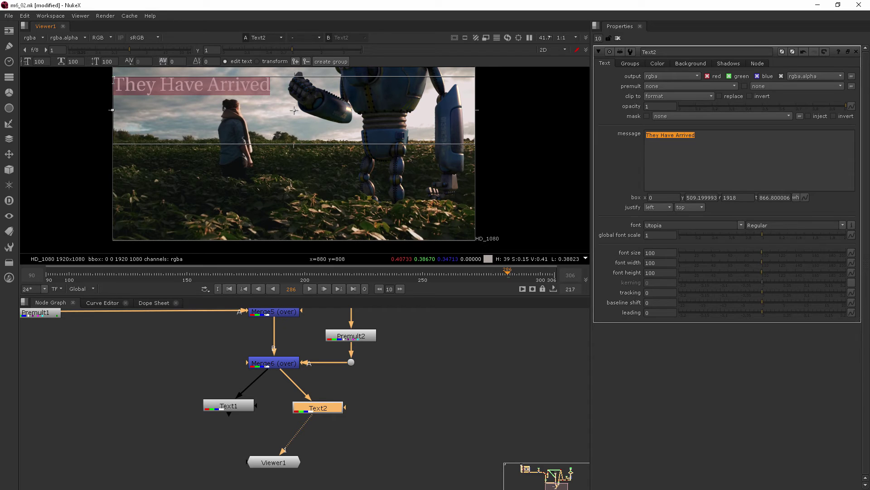
{"action": "type", "text": "THE"}
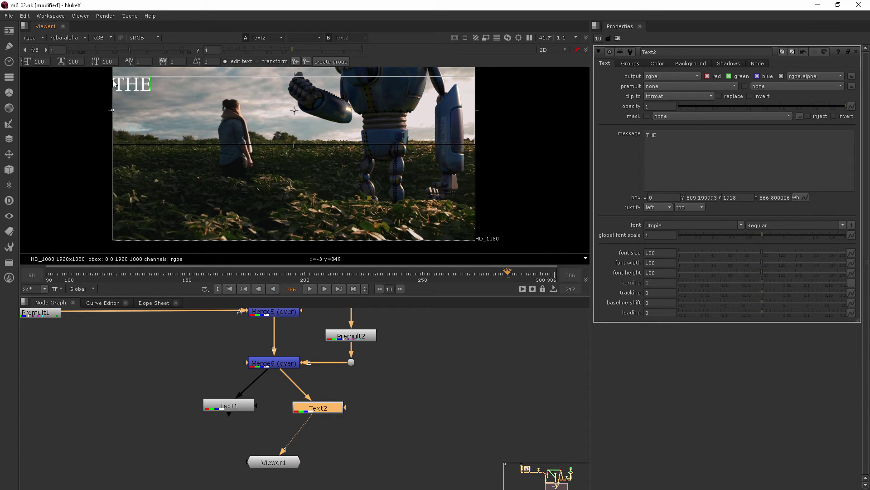
{"action": "type", "text": "Y HAVE ARRIVED"}
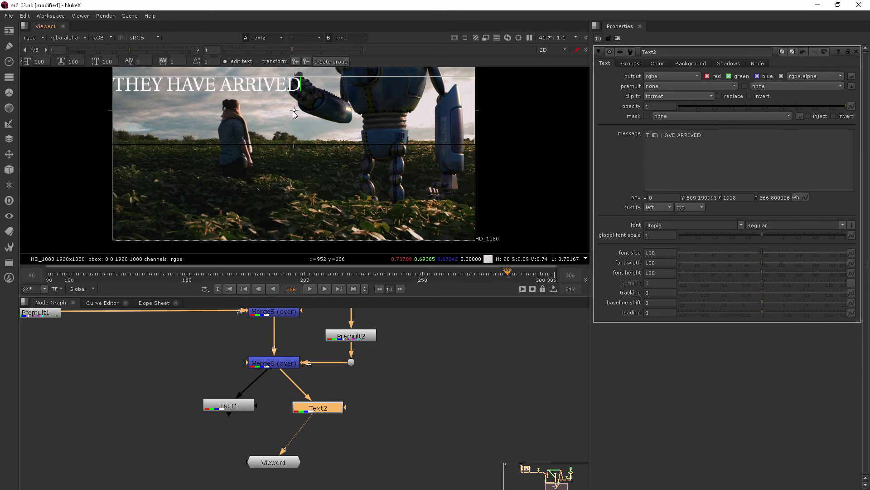
- Move the title's text box down into a band near the bottom of the frame
{"action": "left_click_drag", "start_coordinate": [293, 111], "coordinate": [293, 194]}
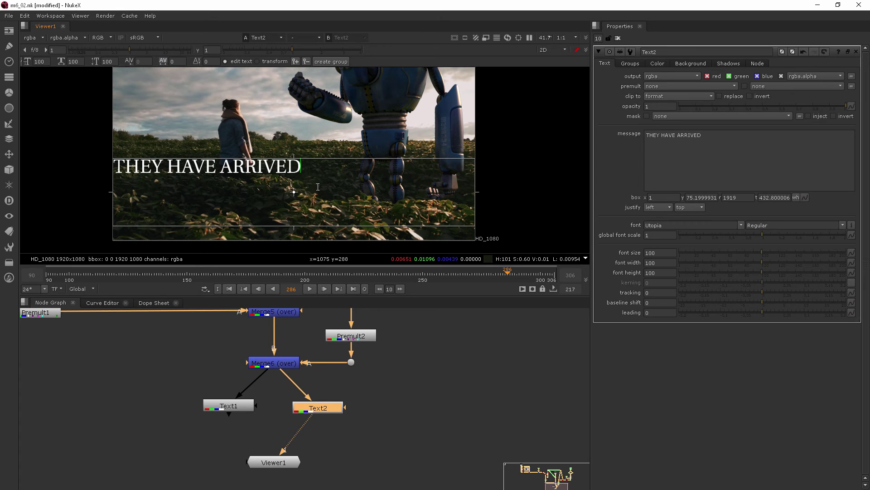
{"action": "mouse_move", "coordinate": [294, 227]}
{"action": "left_mouse_down"}
{"action": "mouse_move", "coordinate": [295, 183]}
{"action": "mouse_move", "coordinate": [294, 205]}
{"action": "left_mouse_up"}
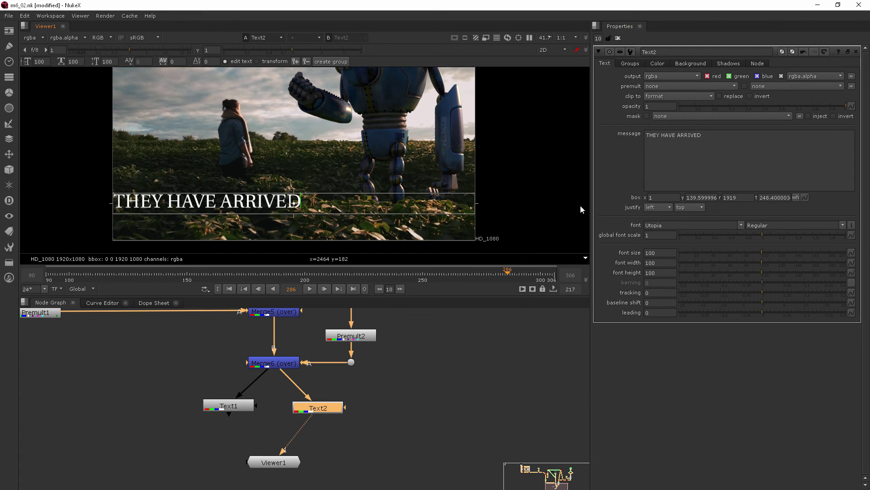
- Change Text2's justify setting from left to center
{"action": "left_click", "coordinate": [658, 208]}
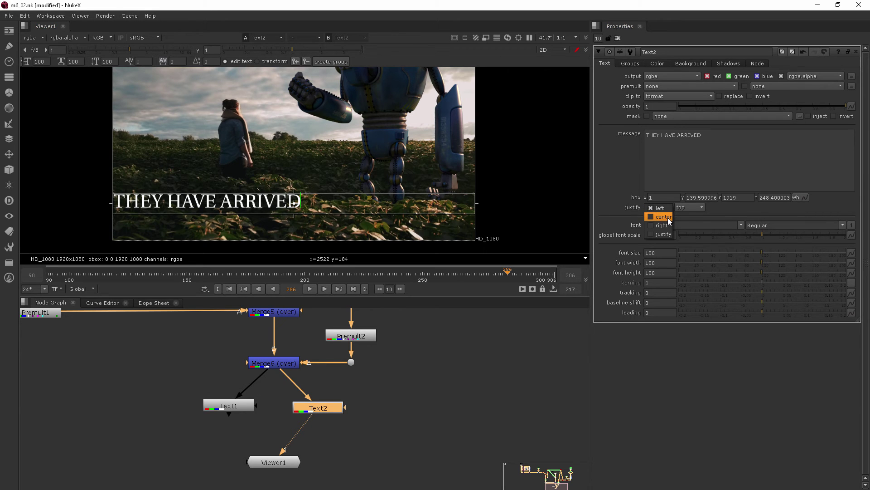
{"action": "left_click", "coordinate": [668, 217]}
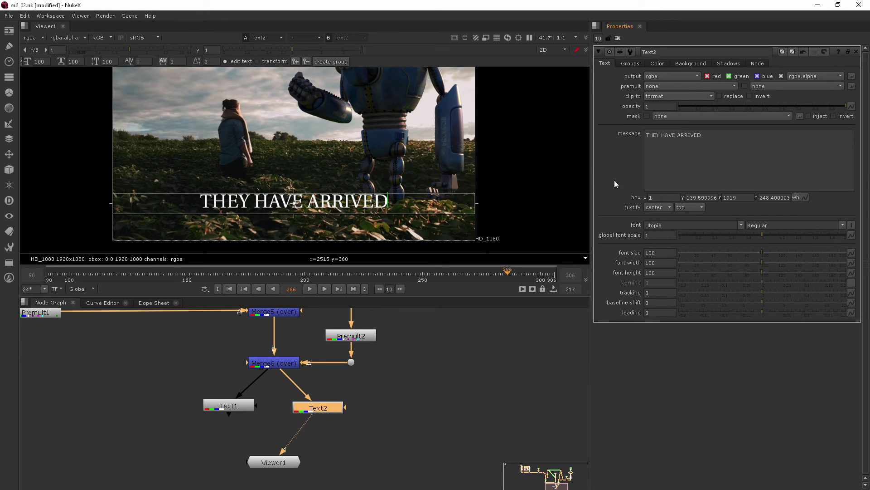
- Choose Gotham Black as the title font and try a larger font size
{"action": "left_click", "coordinate": [740, 226]}
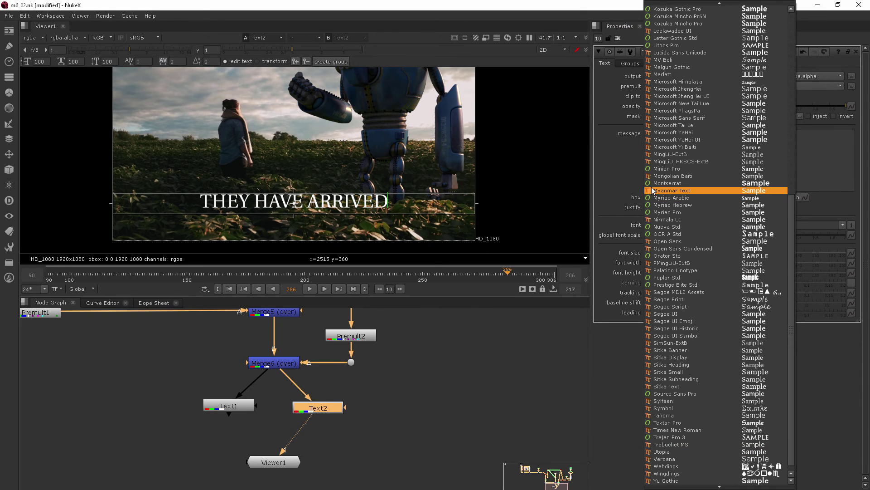
{"action": "scroll", "coordinate": [678, 170], "scroll_direction": "up", "scroll_amount": 2}
{"action": "scroll", "coordinate": [684, 172], "scroll_direction": "up", "scroll_amount": 1}
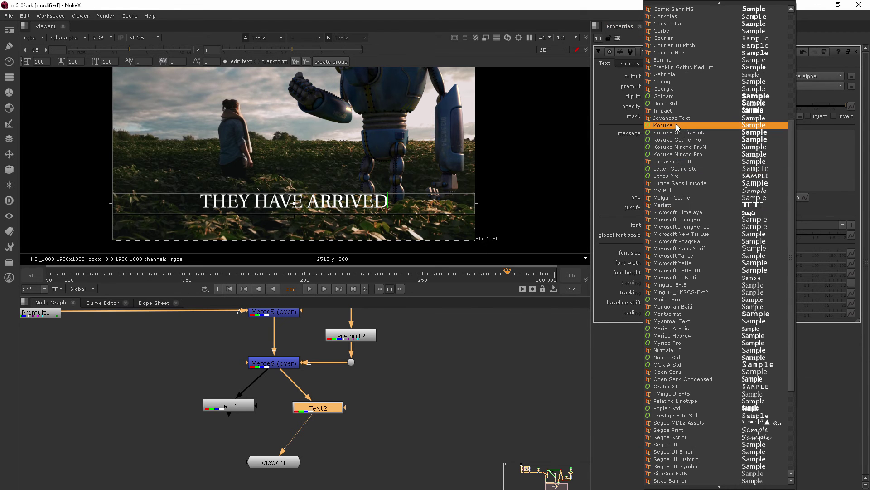
{"action": "left_click", "coordinate": [666, 100]}
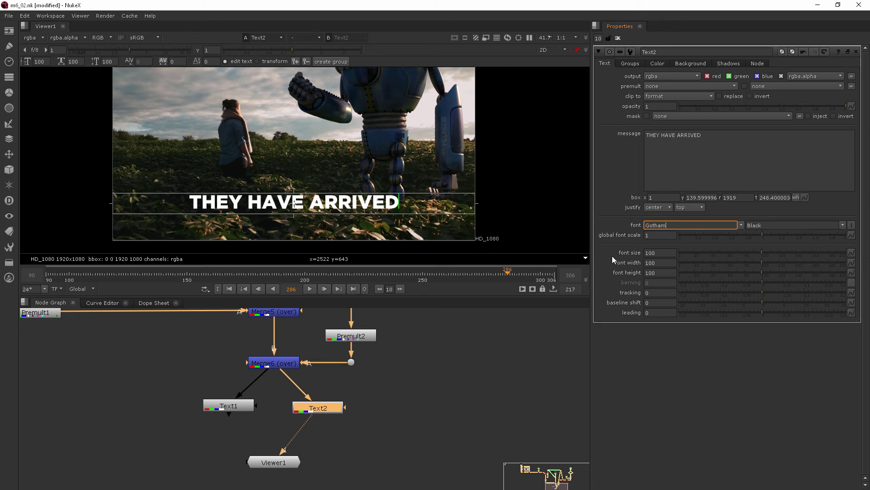
{"action": "left_click_drag", "start_coordinate": [770, 253], "coordinate": [795, 253]}
- Test a different size on ARRIVED, then set the whole title back to size 100
{"action": "left_click_drag", "start_coordinate": [676, 139], "coordinate": [726, 146]}
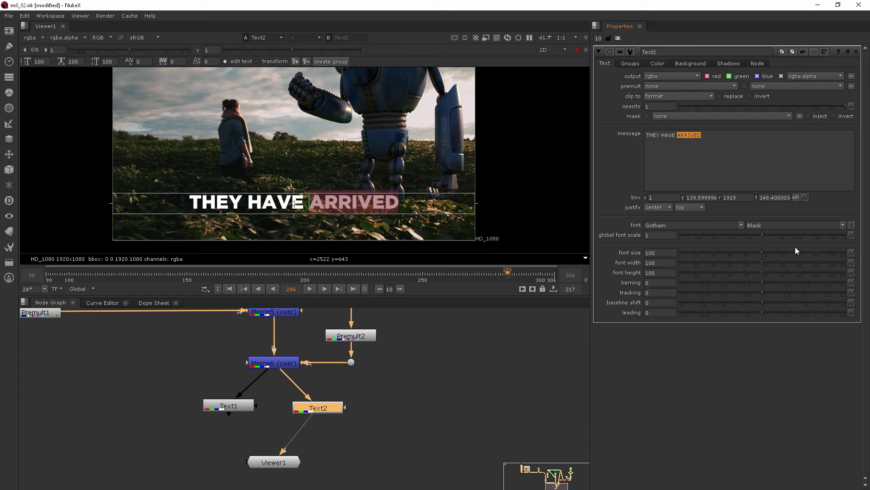
{"action": "mouse_move", "coordinate": [776, 252]}
{"action": "left_mouse_down"}
{"action": "mouse_move", "coordinate": [768, 254]}
{"action": "mouse_move", "coordinate": [822, 254]}
{"action": "mouse_move", "coordinate": [739, 255]}
{"action": "left_mouse_up"}
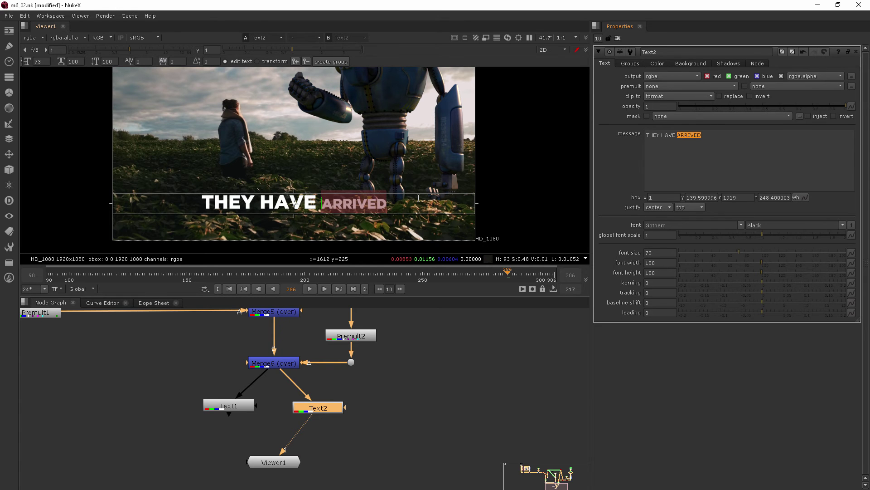
{"action": "left_click", "coordinate": [718, 133]}
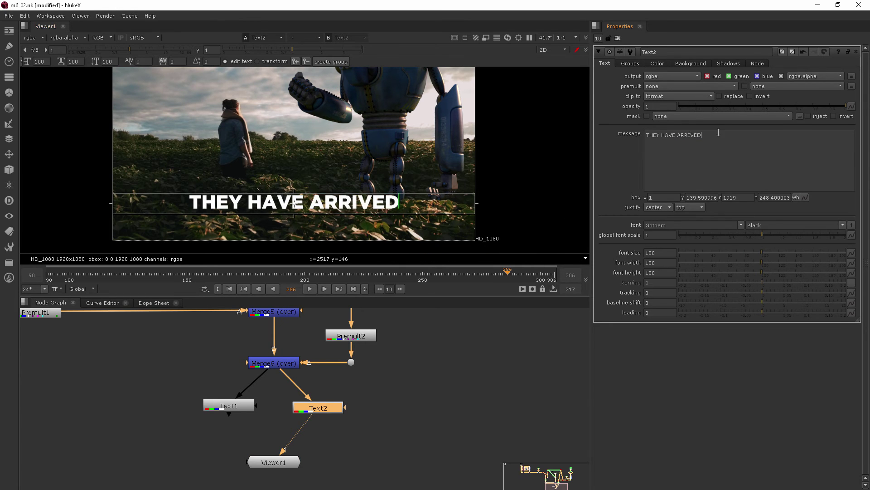
{"action": "key", "text": "ctrl+a"}
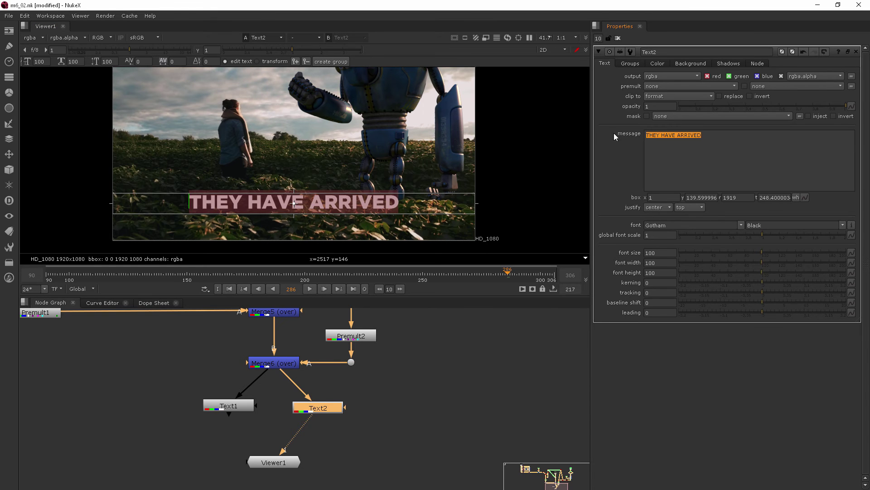
{"action": "left_click_drag", "start_coordinate": [768, 252], "coordinate": [758, 252]}
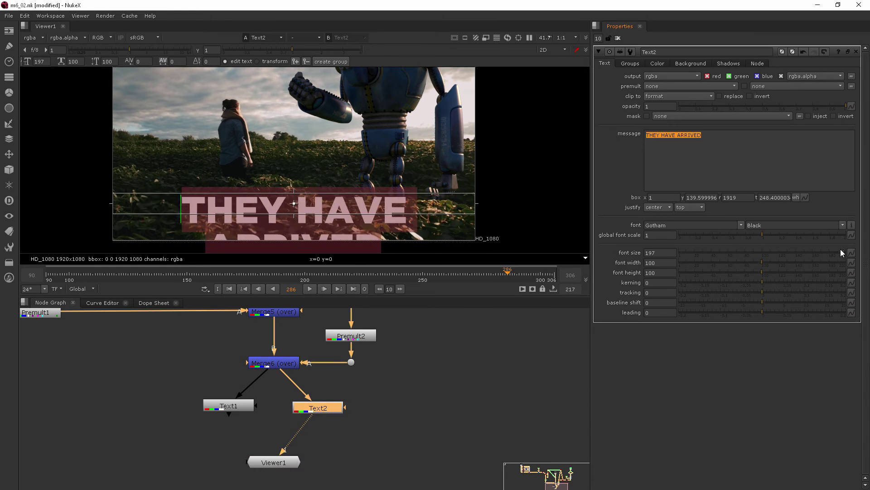
{"action": "left_click", "coordinate": [762, 253]}
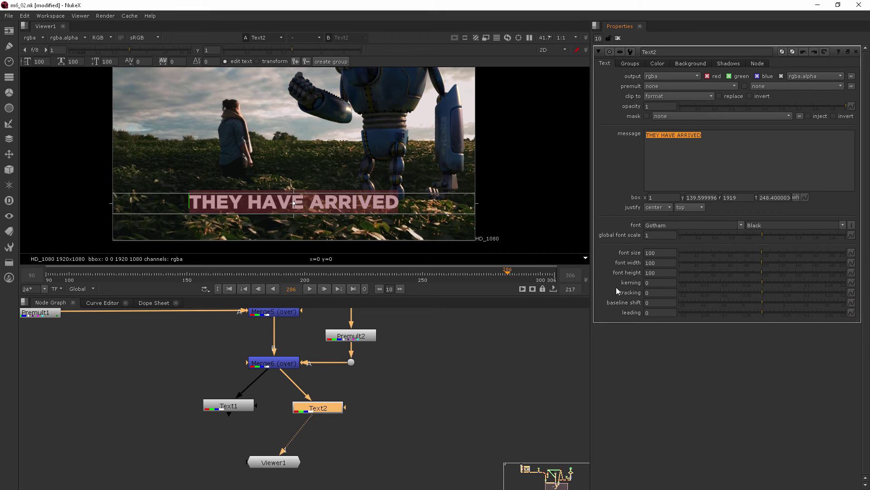
- Key the title's tracking at -0.2 on frame 90
{"action": "left_click_drag", "start_coordinate": [767, 295], "coordinate": [632, 283]}
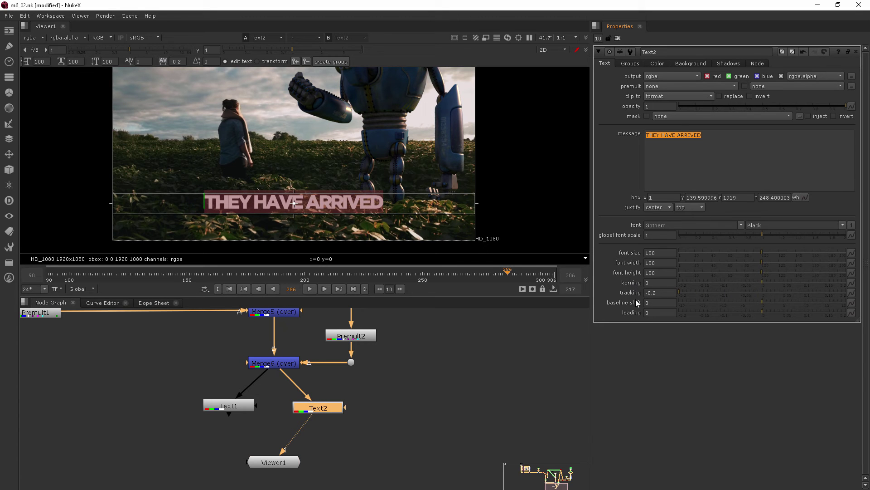
{"action": "left_click", "coordinate": [49, 275]}
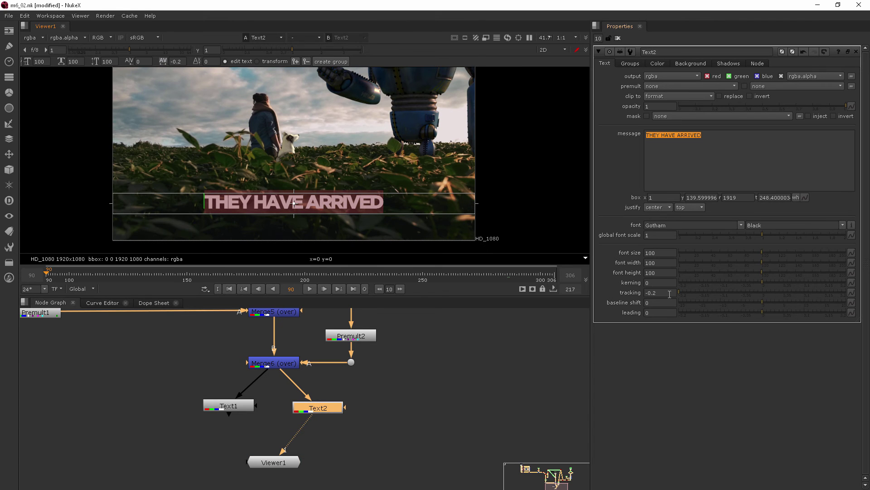
{"action": "right_click", "coordinate": [669, 294]}
{"action": "left_click", "coordinate": [697, 298]}
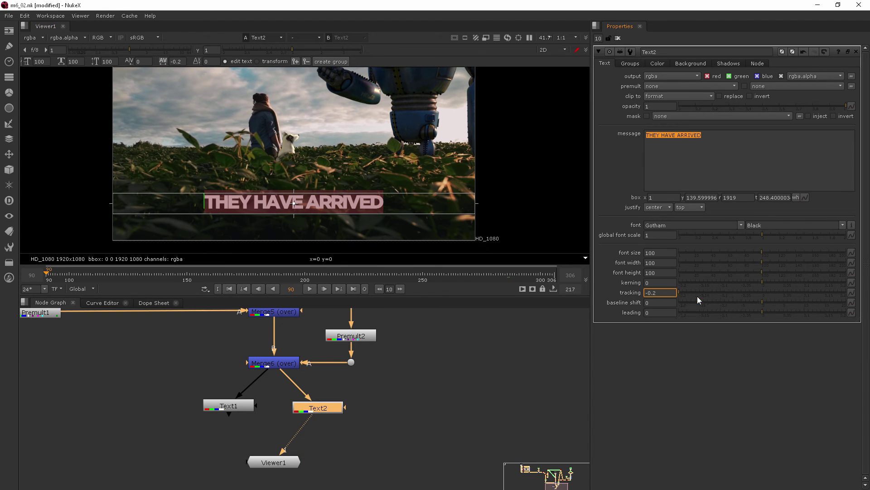
- Set tracking to 0.2 at frame 306, then play and scrub the animation
{"action": "left_click", "coordinate": [554, 275]}
{"action": "left_click_drag", "start_coordinate": [696, 300], "coordinate": [856, 292]}
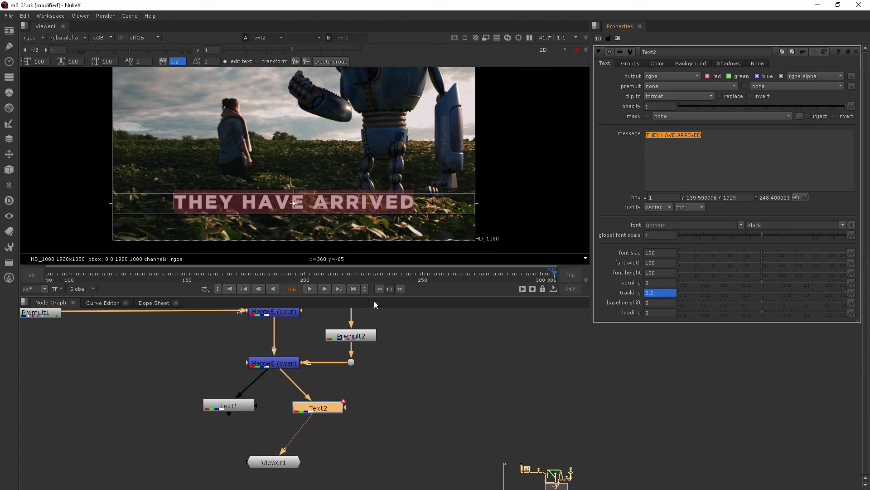
{"action": "left_click", "coordinate": [310, 289]}
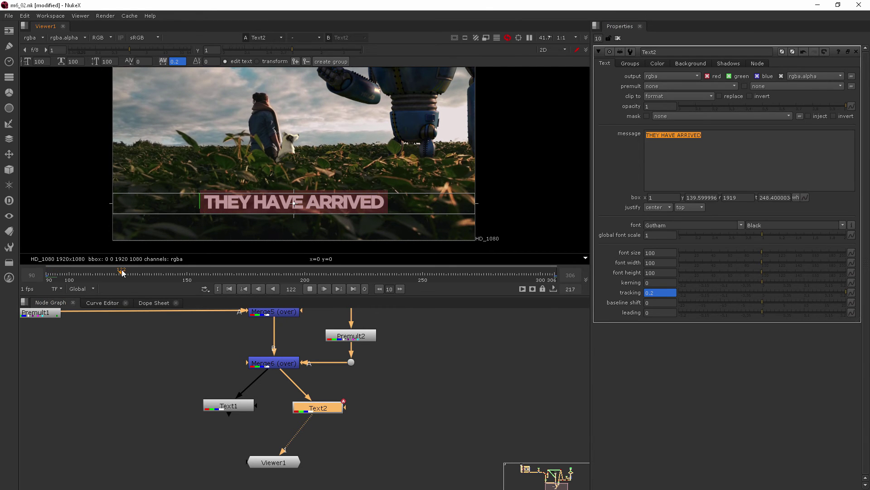
{"action": "left_click", "coordinate": [266, 280]}
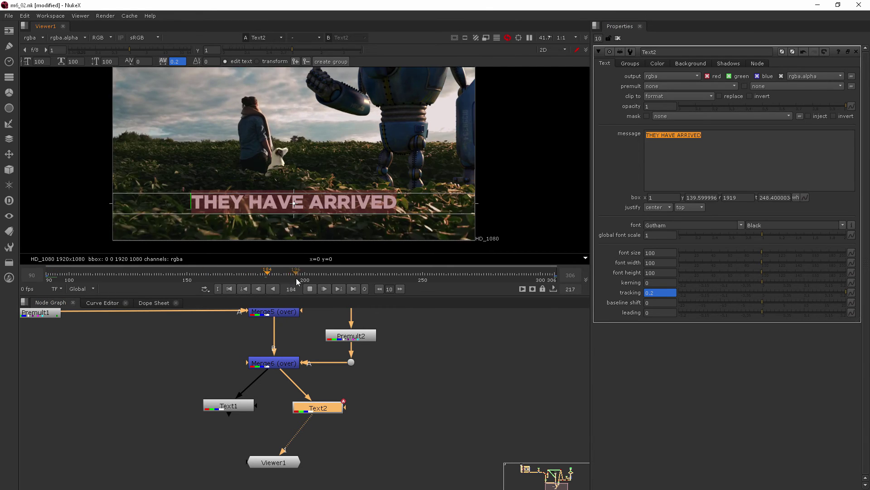
{"action": "left_click_drag", "start_coordinate": [266, 281], "coordinate": [395, 277]}
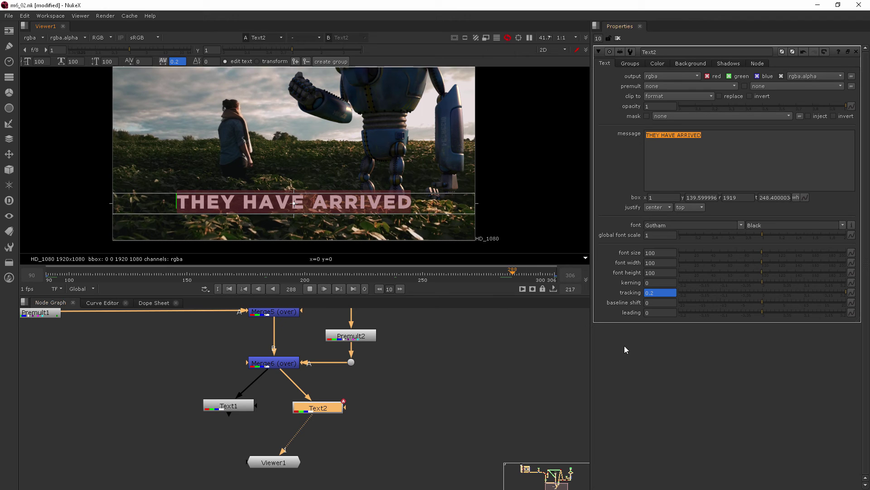
- Hold on frame 291 and set Text2 tracking to about 0.172, previewing the letter spacing
{"action": "left_click", "coordinate": [310, 288]}
{"action": "left_click", "coordinate": [363, 232]}
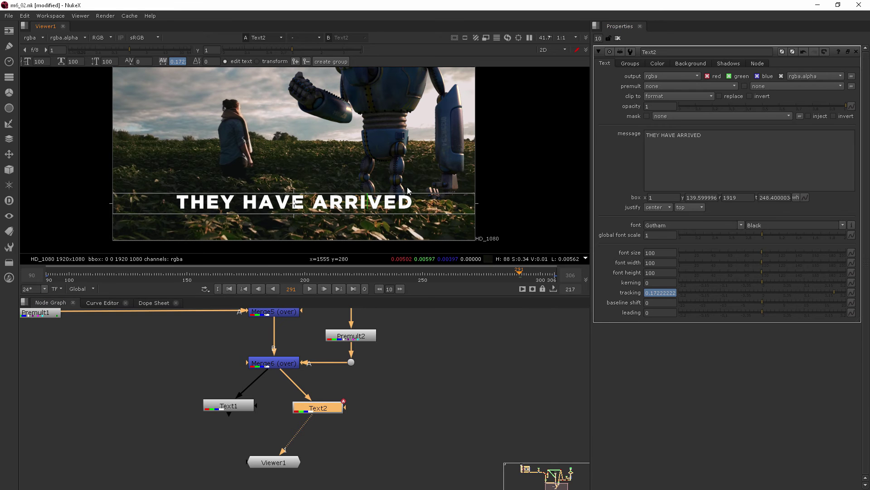
{"action": "left_click_drag", "start_coordinate": [413, 202], "coordinate": [133, 195]}
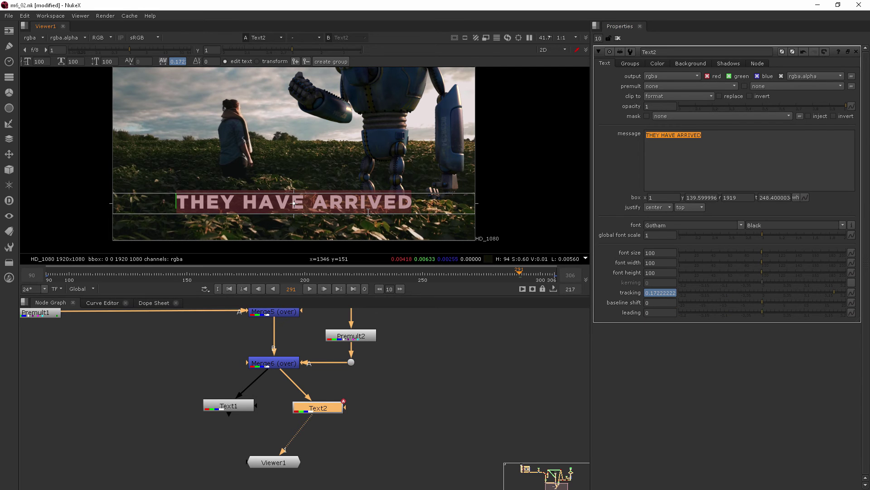
{"action": "left_click", "coordinate": [294, 203]}
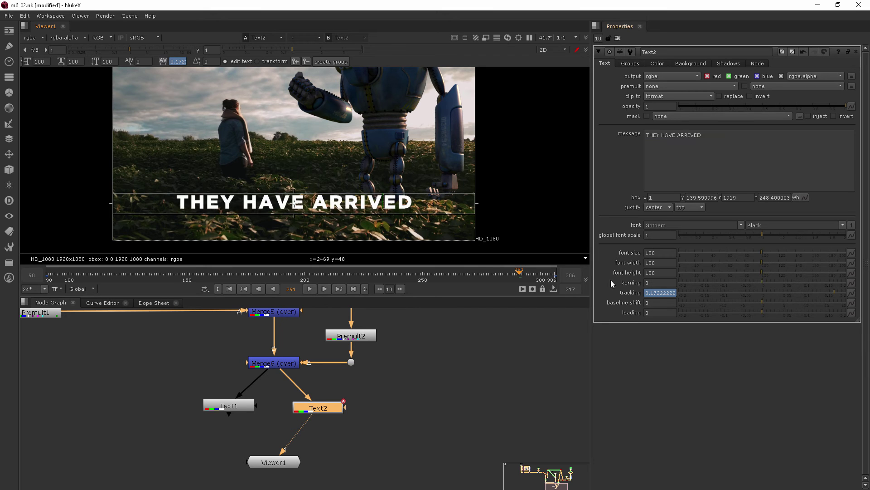
{"action": "left_click_drag", "start_coordinate": [763, 282], "coordinate": [864, 279]}
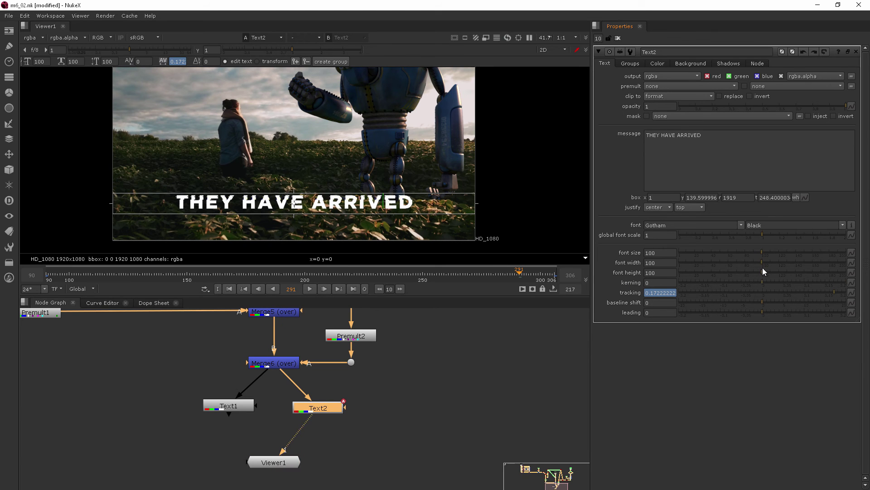
{"action": "left_click_drag", "start_coordinate": [413, 202], "coordinate": [175, 206]}
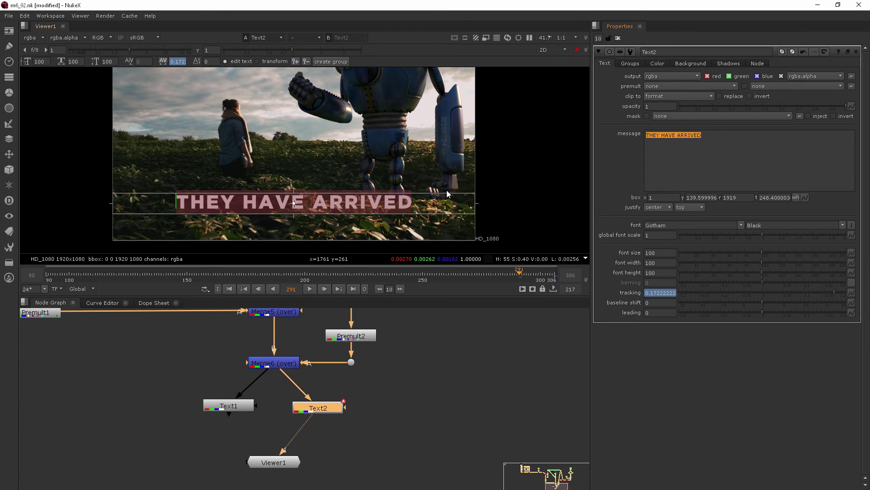
{"action": "left_click", "coordinate": [384, 201]}
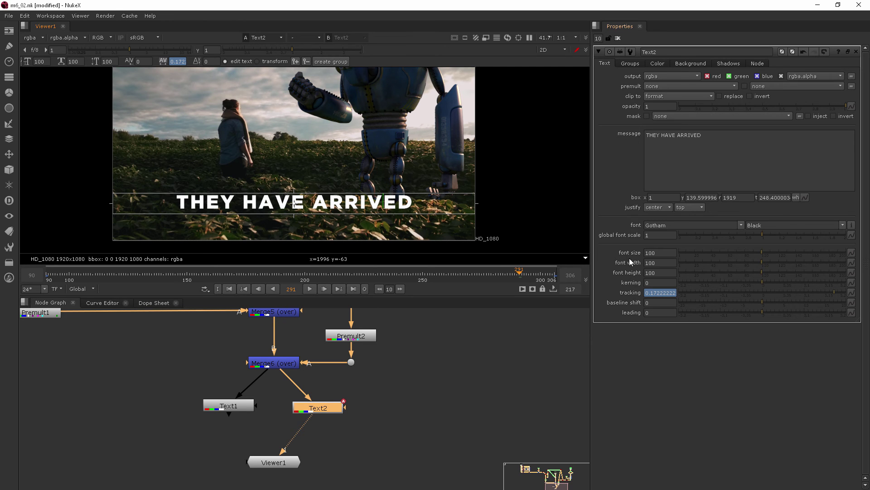
- Show Text2's colour wheel and channel values, and try lowering then restoring red
{"action": "left_click", "coordinate": [659, 63]}
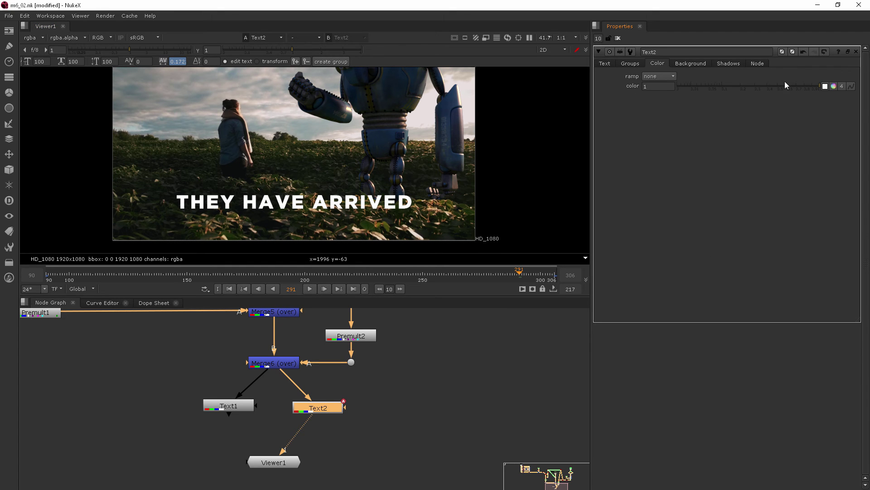
{"action": "left_click", "coordinate": [834, 88]}
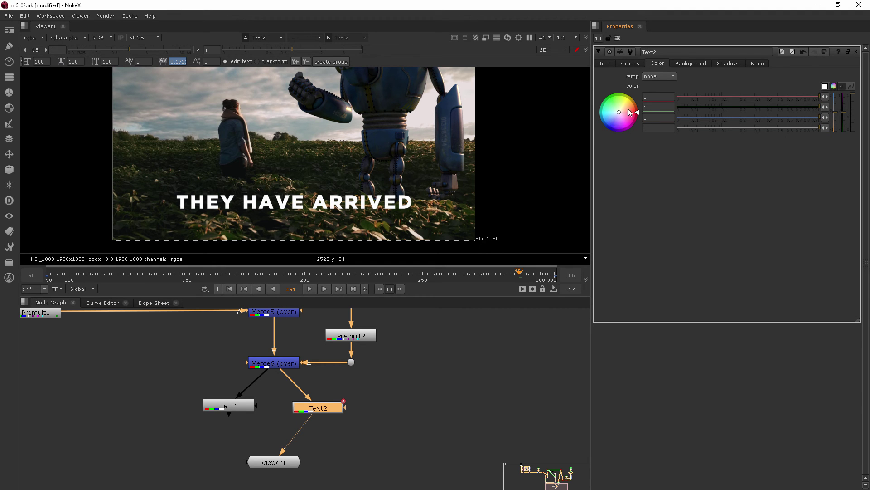
{"action": "left_click_drag", "start_coordinate": [818, 99], "coordinate": [666, 102]}
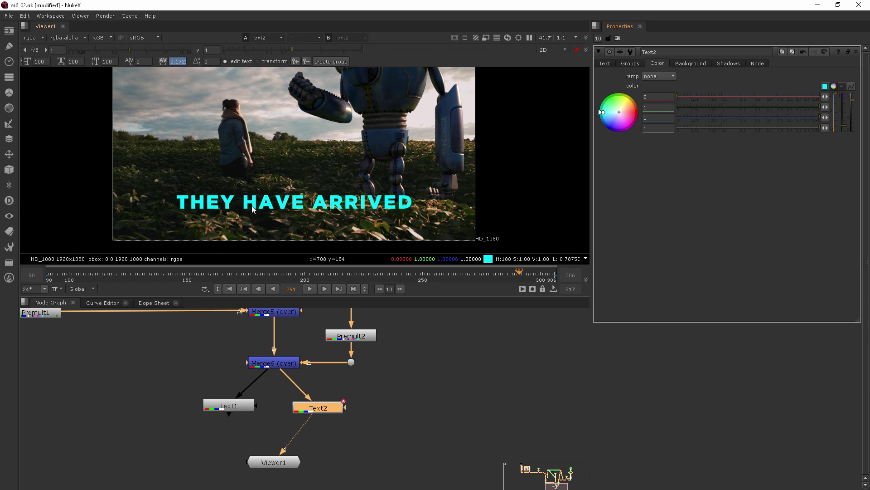
{"action": "left_click_drag", "start_coordinate": [721, 99], "coordinate": [837, 104]}
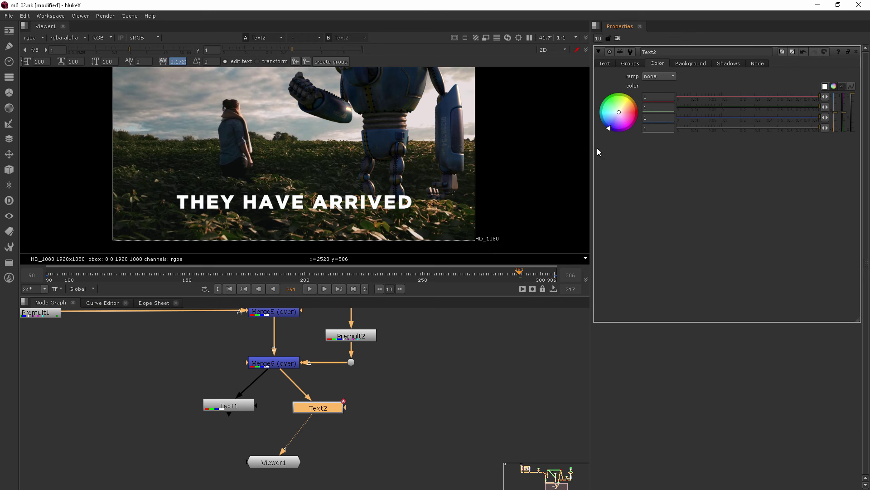
- Try blues on the colour wheel, settling on pale bluish white (about 0.87, 0.87, 1)
{"action": "left_click_drag", "start_coordinate": [620, 112], "coordinate": [600, 137]}
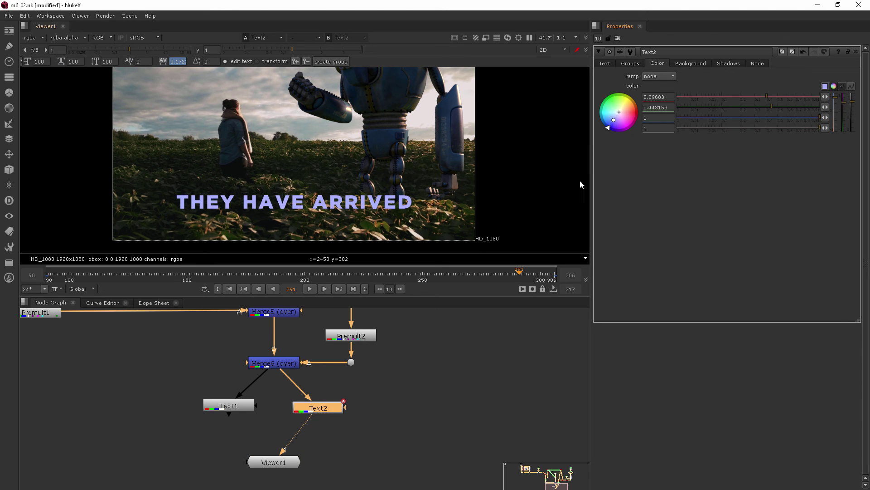
{"action": "left_click", "coordinate": [613, 120]}
{"action": "left_click_drag", "start_coordinate": [613, 122], "coordinate": [607, 131]}
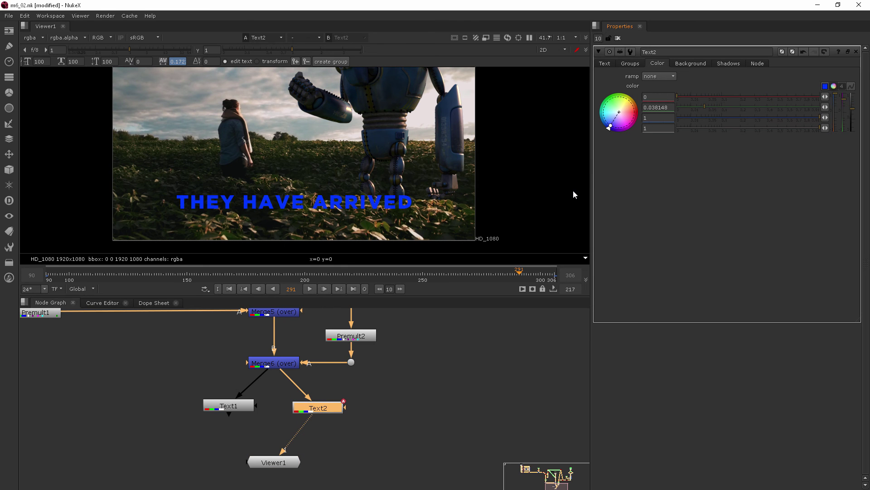
{"action": "left_click_drag", "start_coordinate": [610, 128], "coordinate": [618, 113]}
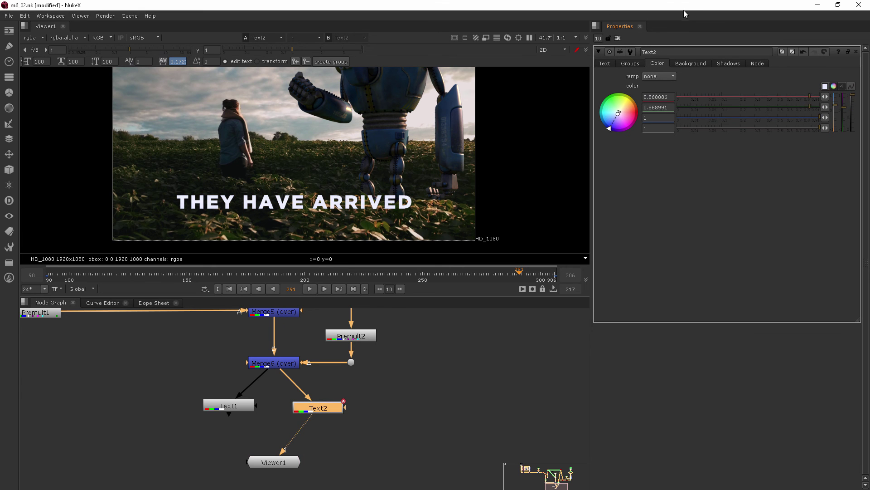
- Try purple, deep red and white, then settle the title on pale orange (0.84, 0.62, 0.46)
{"action": "left_click_drag", "start_coordinate": [618, 112], "coordinate": [612, 121]}
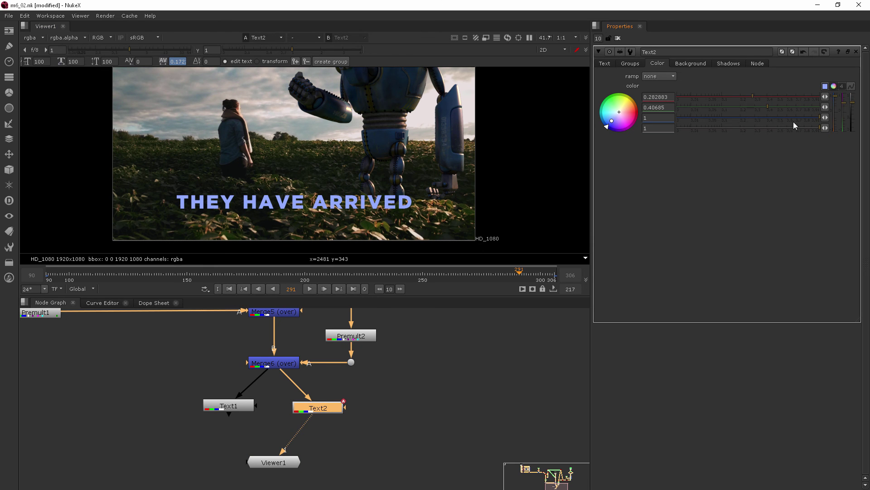
{"action": "mouse_move", "coordinate": [839, 111]}
{"action": "left_mouse_down"}
{"action": "mouse_move", "coordinate": [839, 122]}
{"action": "mouse_move", "coordinate": [844, 93]}
{"action": "mouse_move", "coordinate": [842, 129]}
{"action": "mouse_move", "coordinate": [844, 103]}
{"action": "left_mouse_up"}
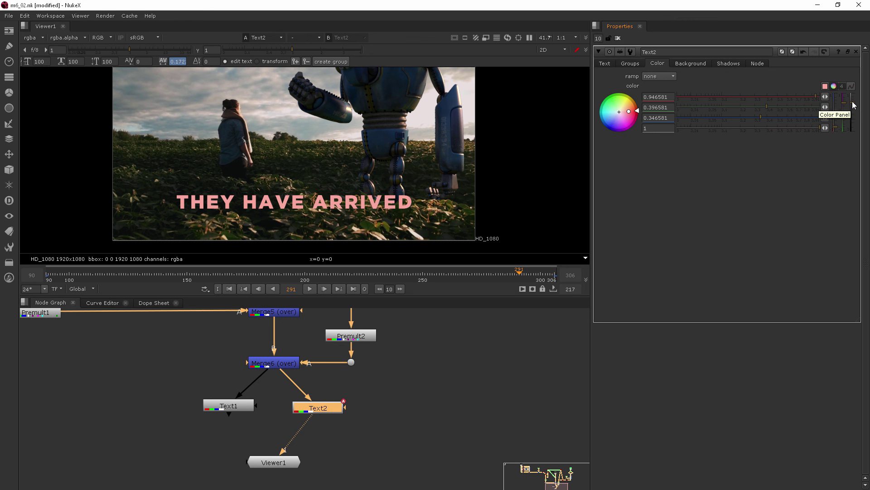
{"action": "mouse_move", "coordinate": [853, 104]}
{"action": "left_mouse_down"}
{"action": "mouse_move", "coordinate": [855, 136]}
{"action": "mouse_move", "coordinate": [855, 124]}
{"action": "left_mouse_up"}
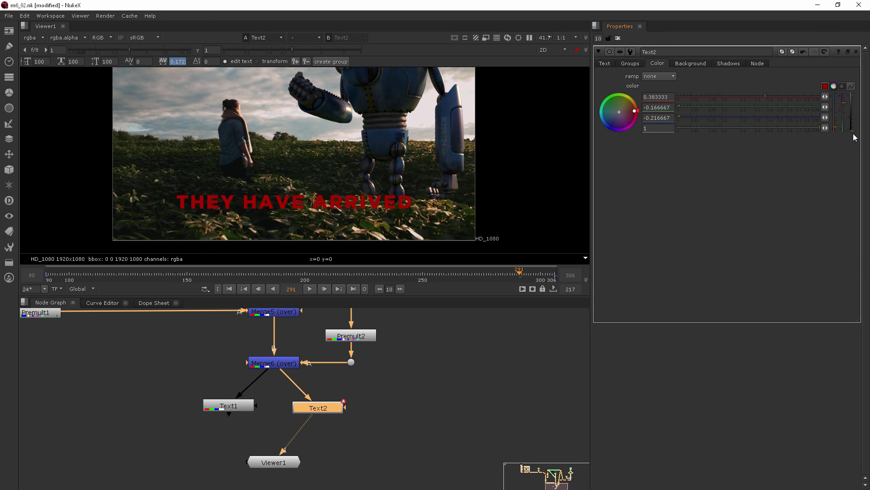
{"action": "mouse_move", "coordinate": [855, 136]}
{"action": "left_mouse_down"}
{"action": "mouse_move", "coordinate": [860, 90]}
{"action": "mouse_move", "coordinate": [855, 107]}
{"action": "left_mouse_up"}
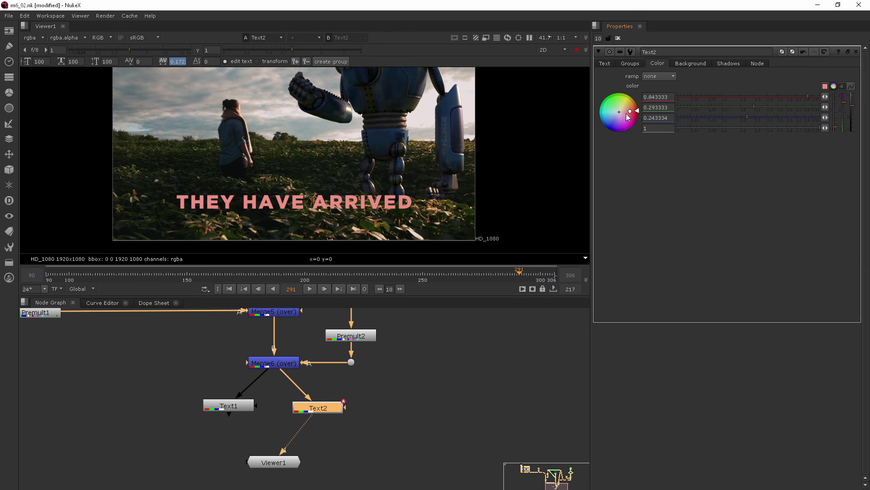
{"action": "mouse_move", "coordinate": [637, 110]}
{"action": "left_mouse_down"}
{"action": "mouse_move", "coordinate": [634, 100]}
{"action": "mouse_move", "coordinate": [626, 109]}
{"action": "left_mouse_up"}
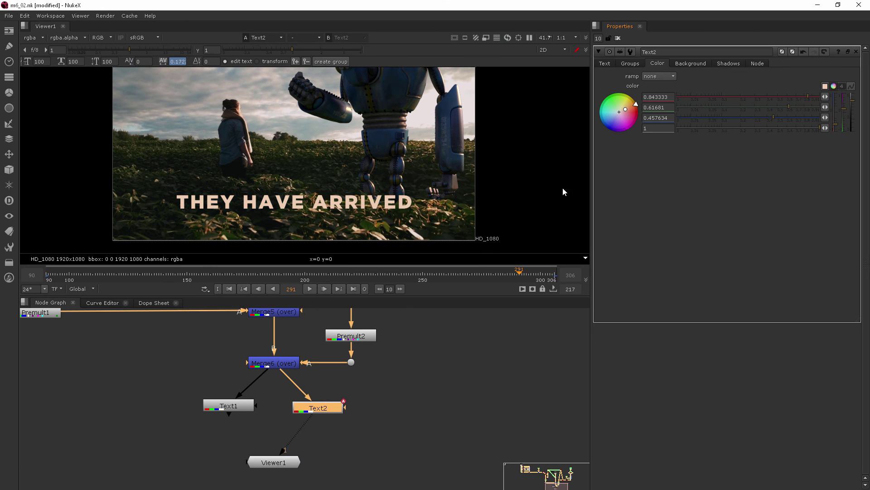
- Try Light Italic for the title's Gotham font style, then settle on Medium
{"action": "left_click", "coordinate": [605, 63]}
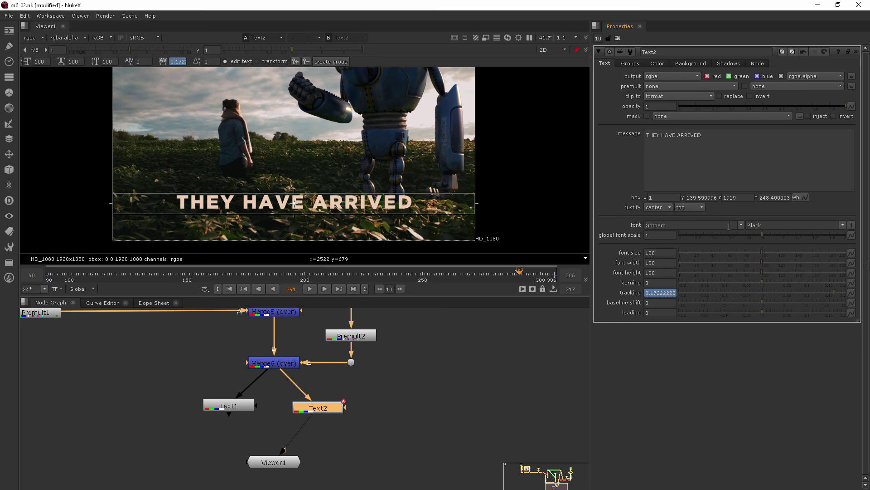
{"action": "left_click", "coordinate": [845, 225]}
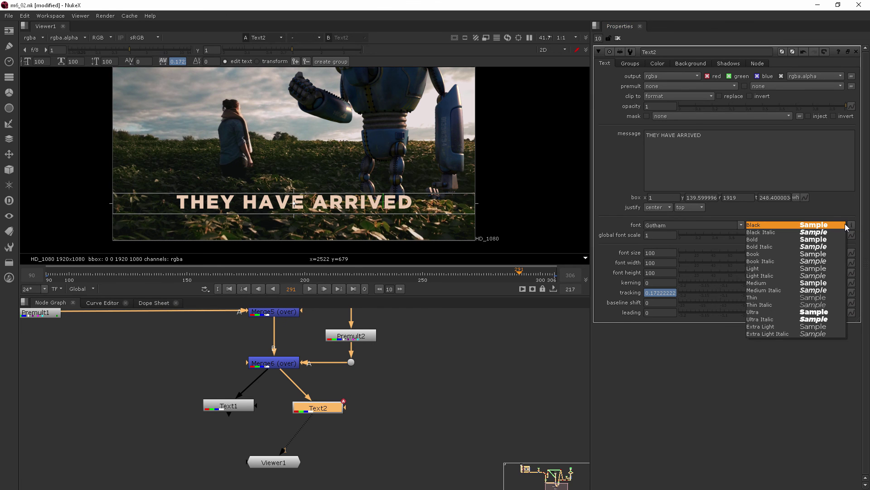
{"action": "left_click", "coordinate": [762, 275]}
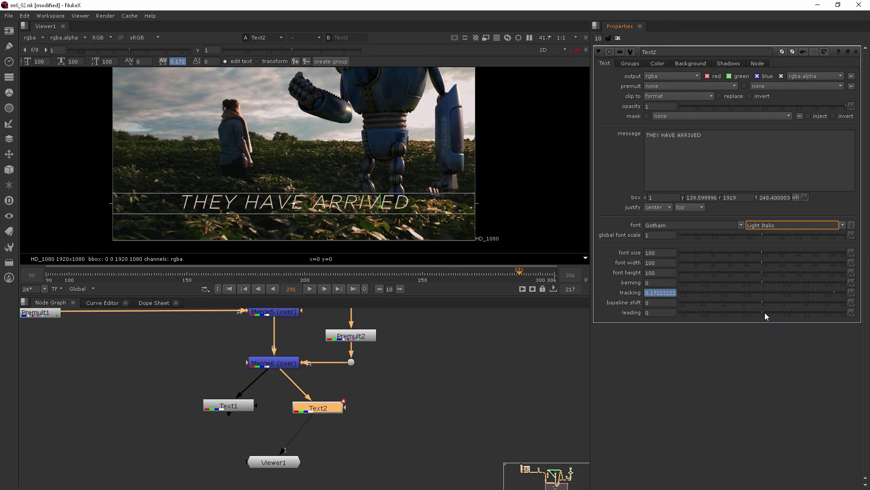
{"action": "left_click", "coordinate": [844, 225]}
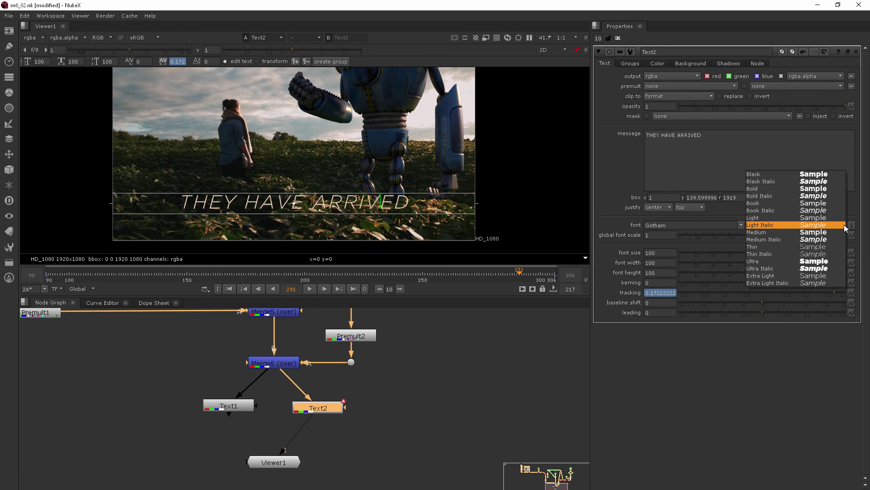
{"action": "left_click", "coordinate": [760, 230]}
{"action": "left_click", "coordinate": [761, 212]}
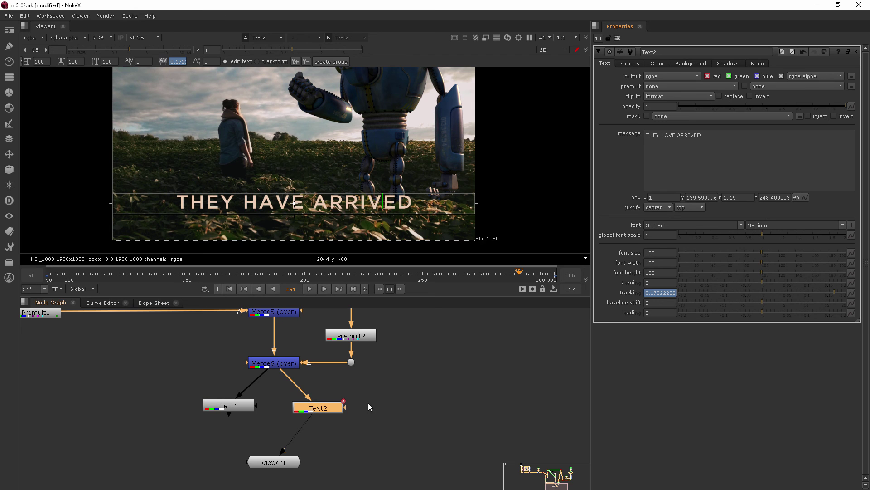
- Move Text2 beside Text1 and show its translate, rotate, scale and animation layer settings
{"action": "left_click_drag", "start_coordinate": [317, 406], "coordinate": [273, 400]}
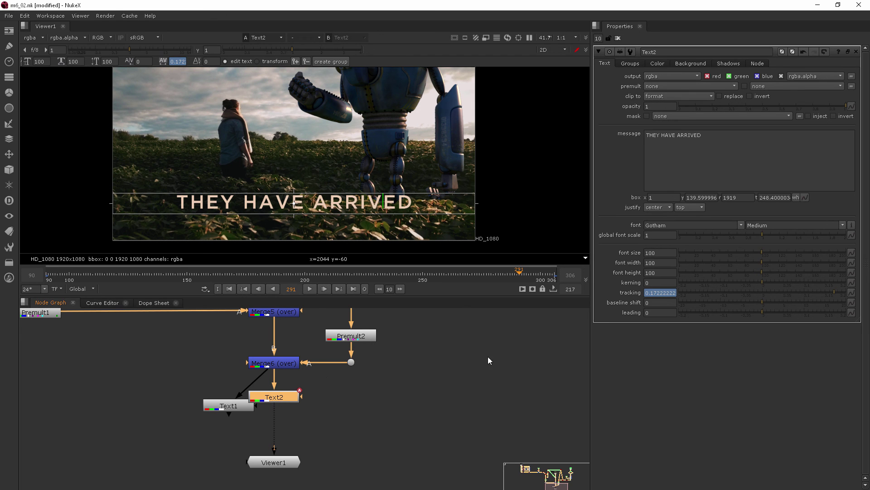
{"action": "left_click", "coordinate": [629, 64]}
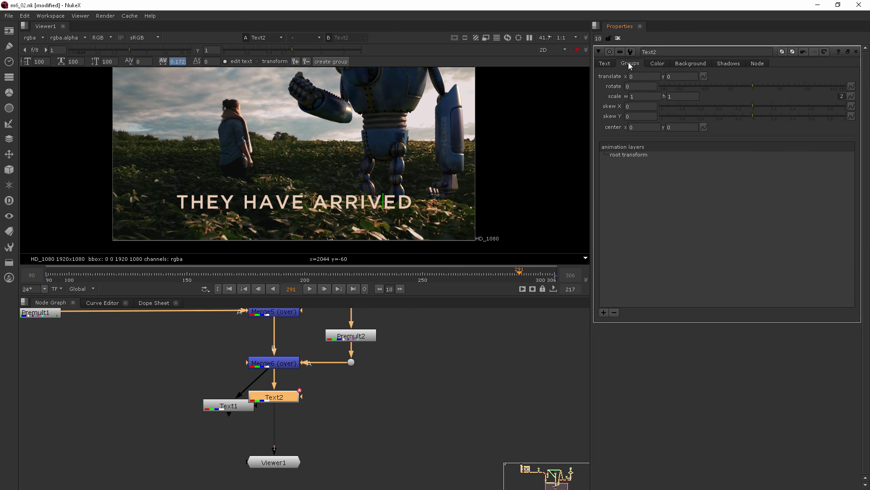